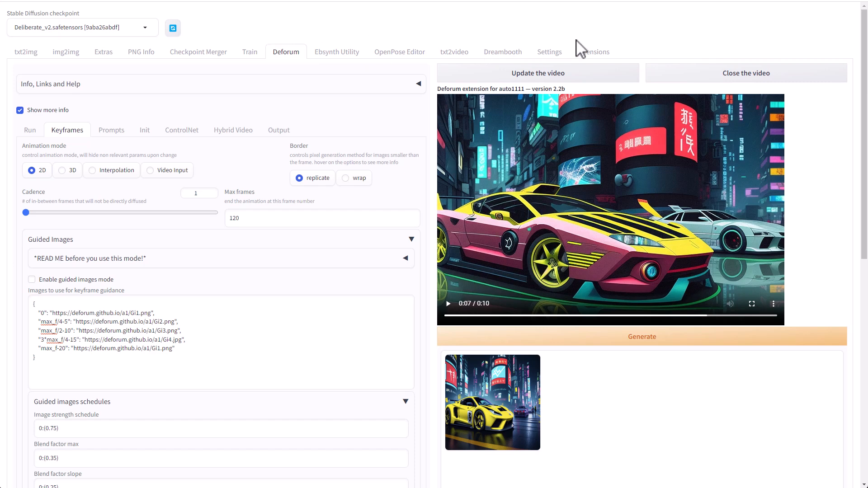
- Leave the Deforum animation and go to the Extensions manager page
click(591, 53)
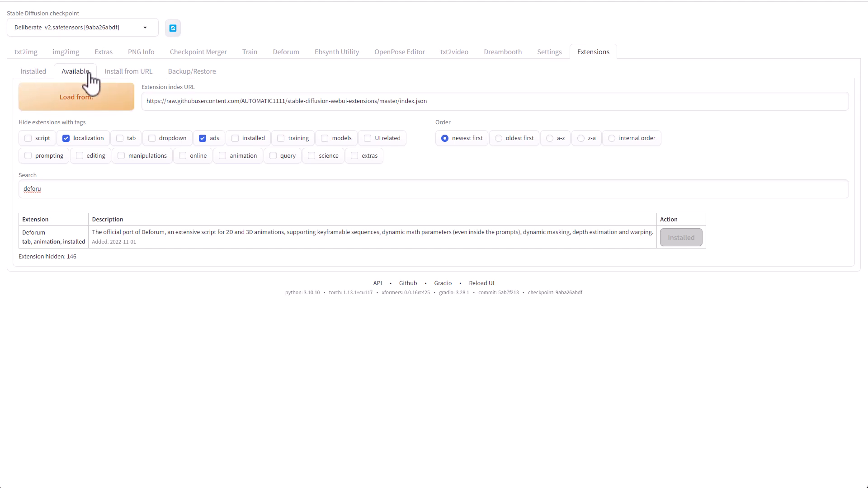
- Reload available extensions, search 'defo' to confirm Deforum is installed, then list installed extensions
click(90, 101)
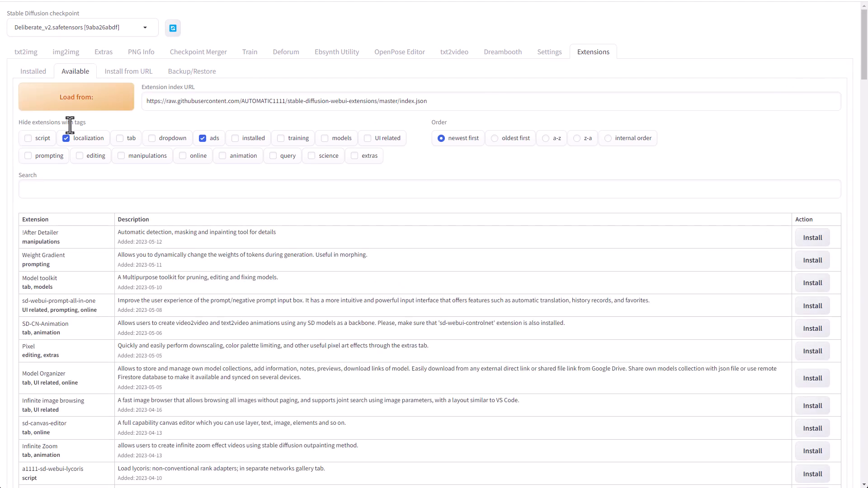
click(269, 189)
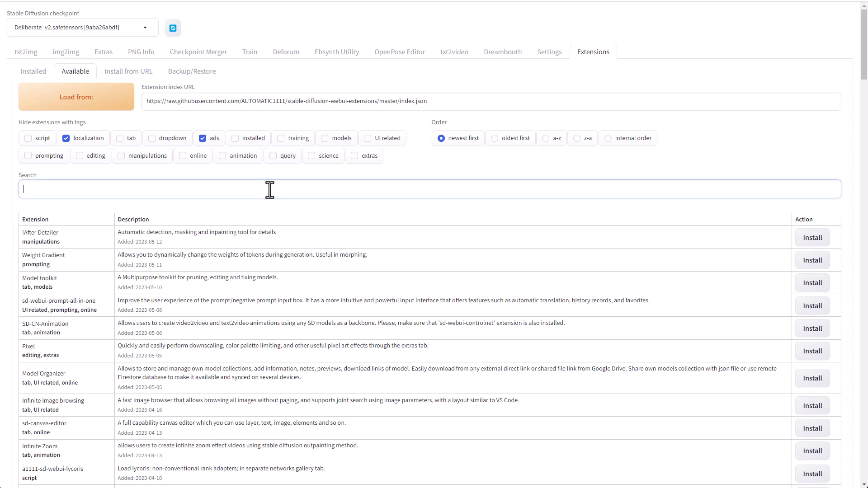
text(defo)
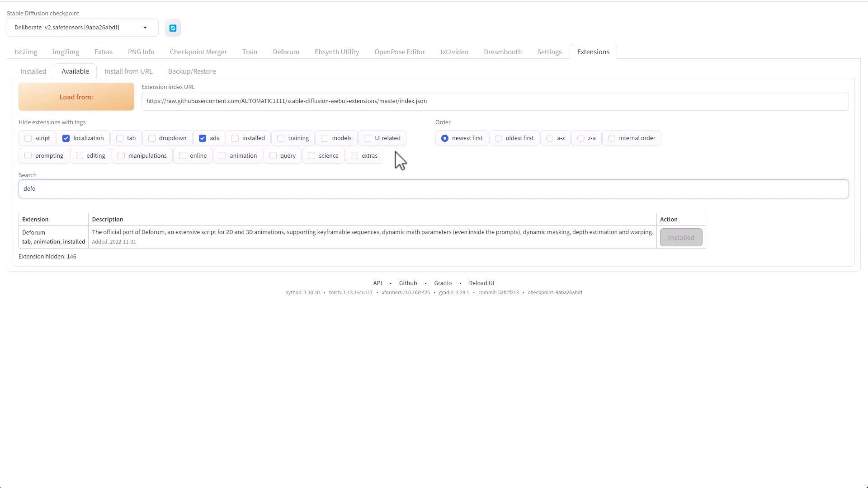
click(31, 75)
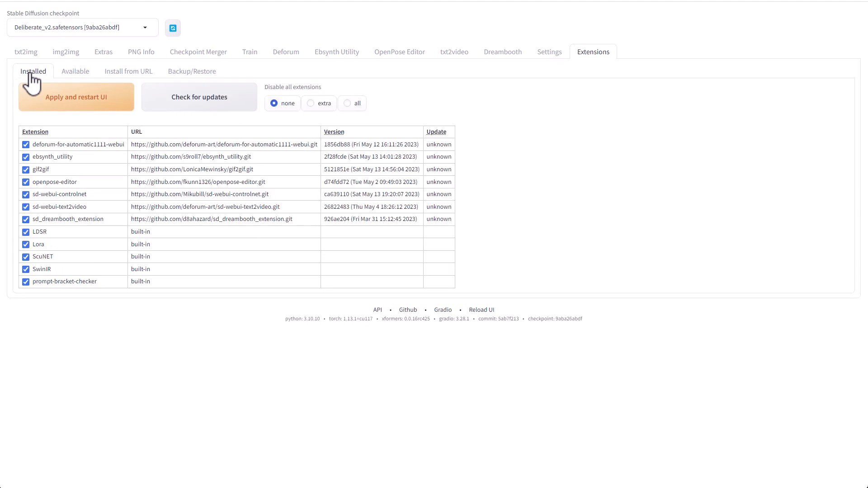
- Check installed extensions for updates, then return to the Deforum 2.2b Run settings
click(192, 111)
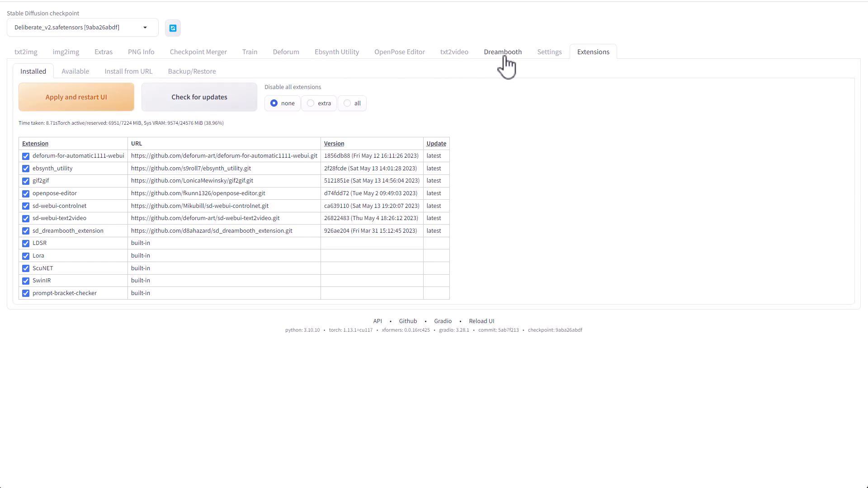
click(286, 53)
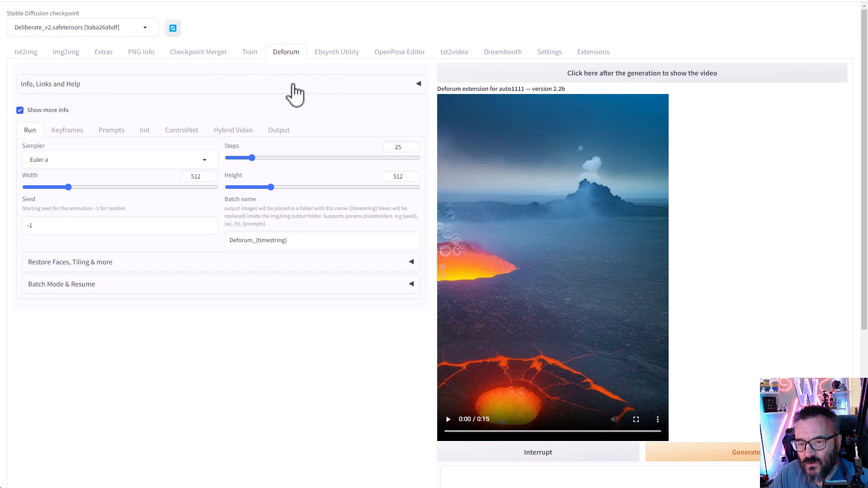
click(121, 87)
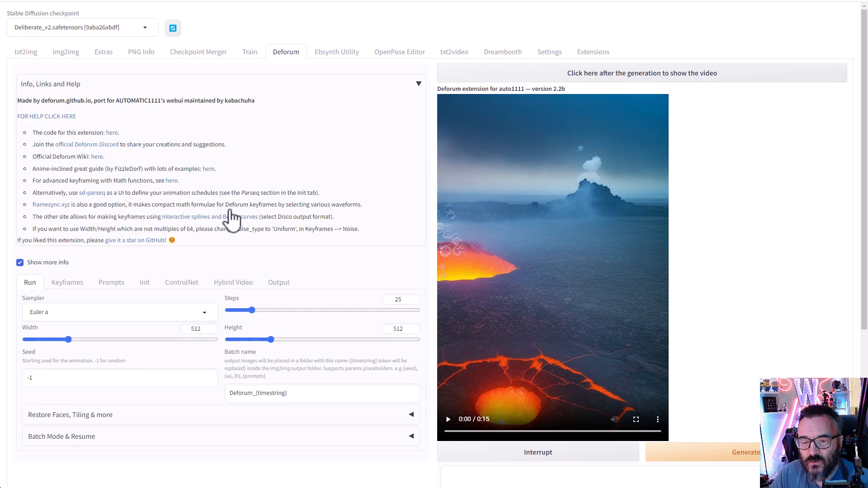
click(404, 90)
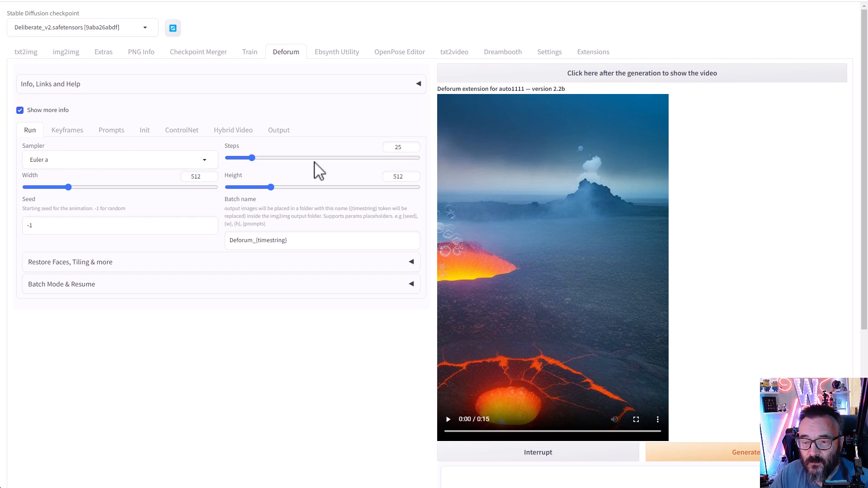
- Set Deforum sampling steps to 50 and height to 768, keeping seed at -1
double_click(399, 147)
text(50)
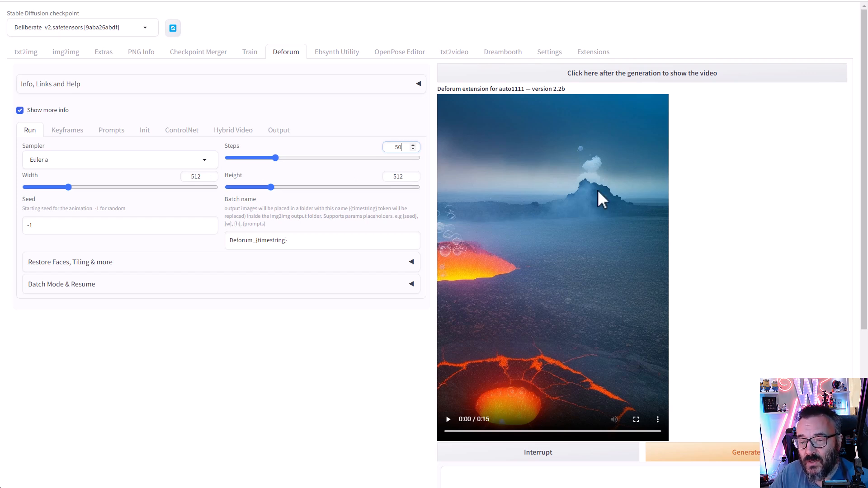
double_click(401, 176)
text(768)
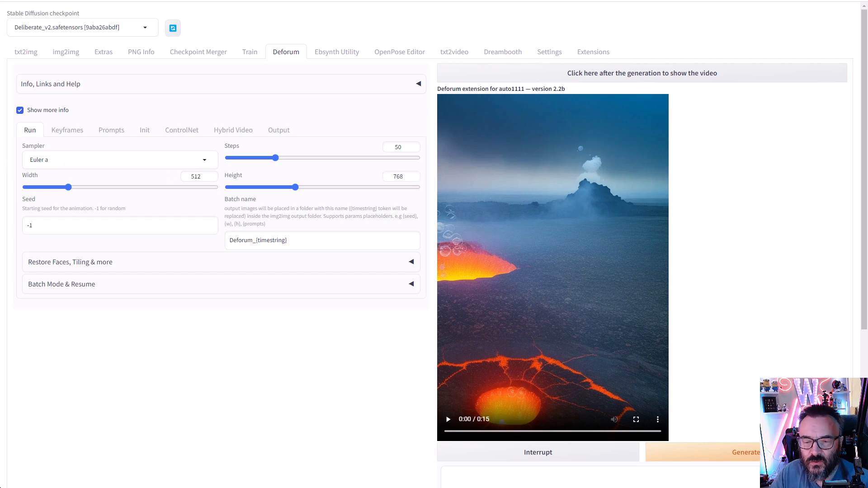
click(128, 224)
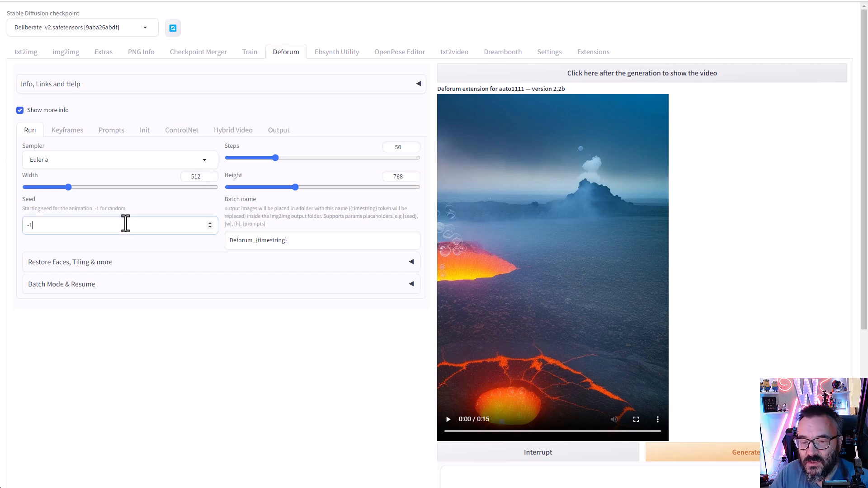
double_click(70, 225)
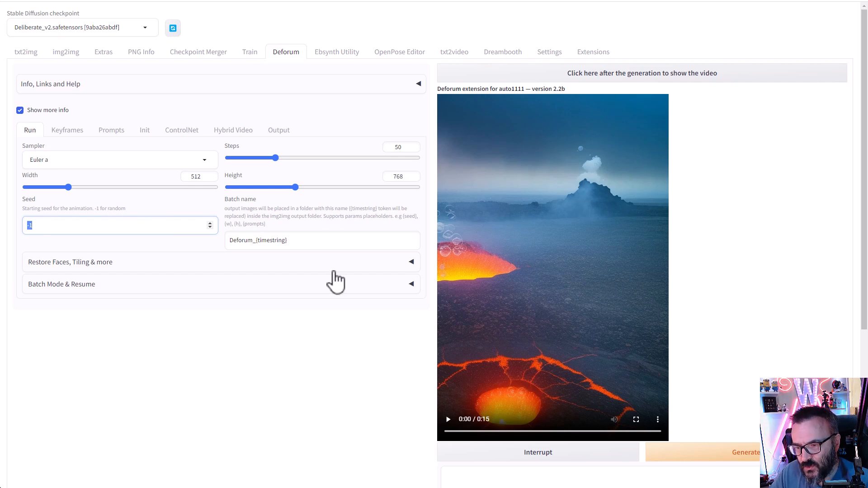
click(58, 227)
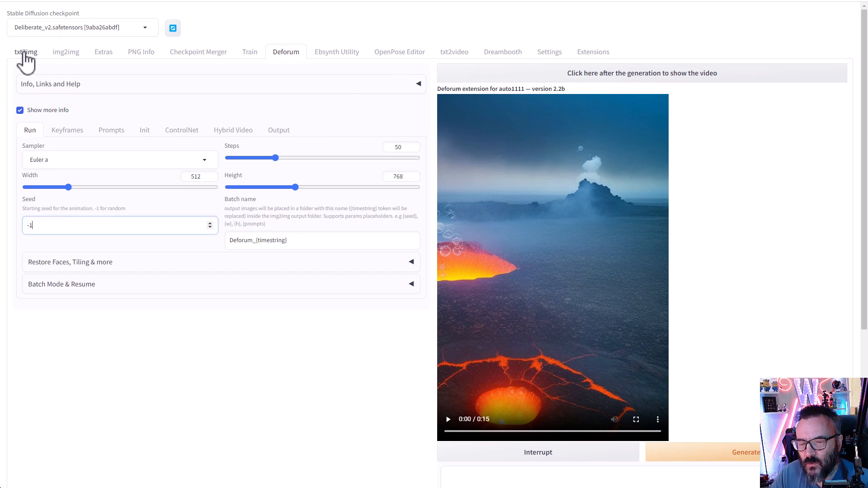
click(53, 134)
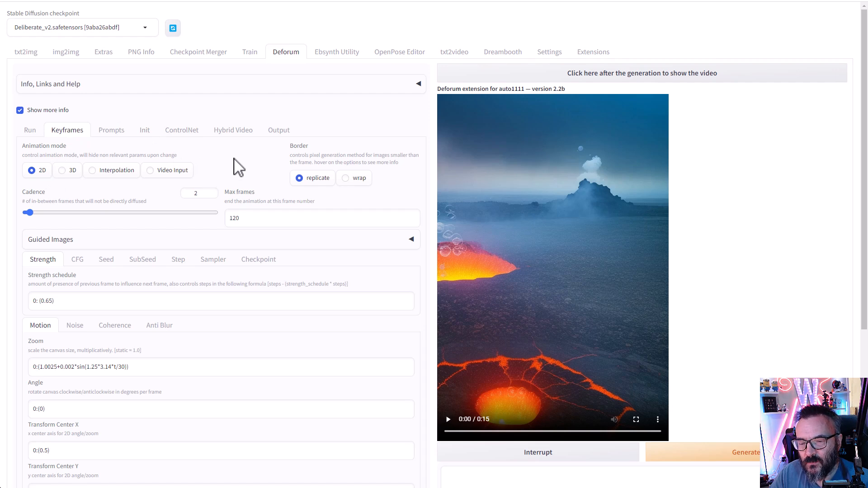
- Change the Keyframes cadence from 2 to 1, leaving max frames at 120
scroll(238, 168, down, 1)
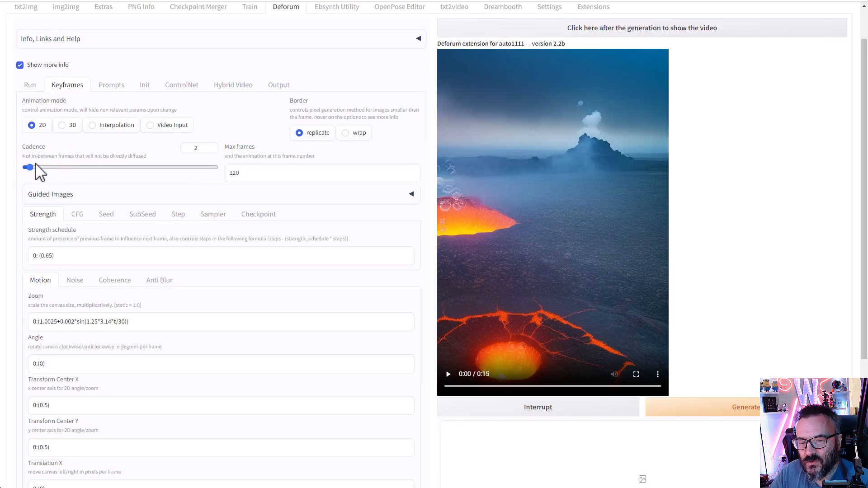
double_click(196, 148)
click(227, 135)
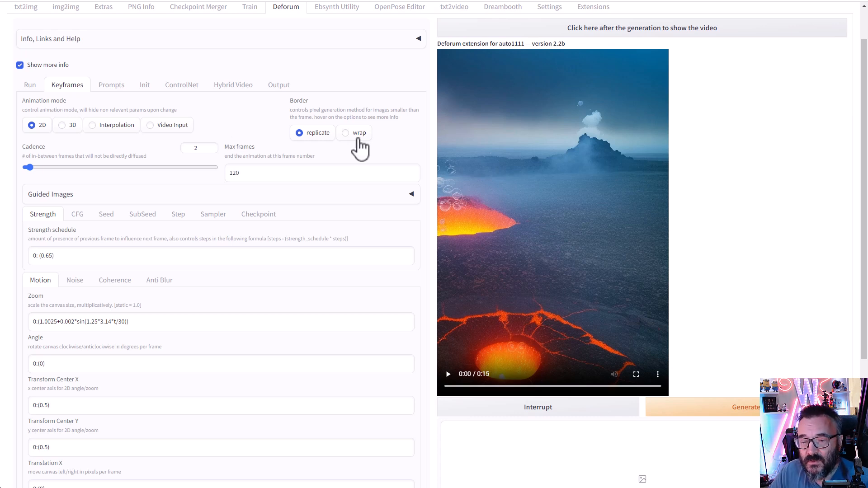
double_click(196, 148)
click(267, 130)
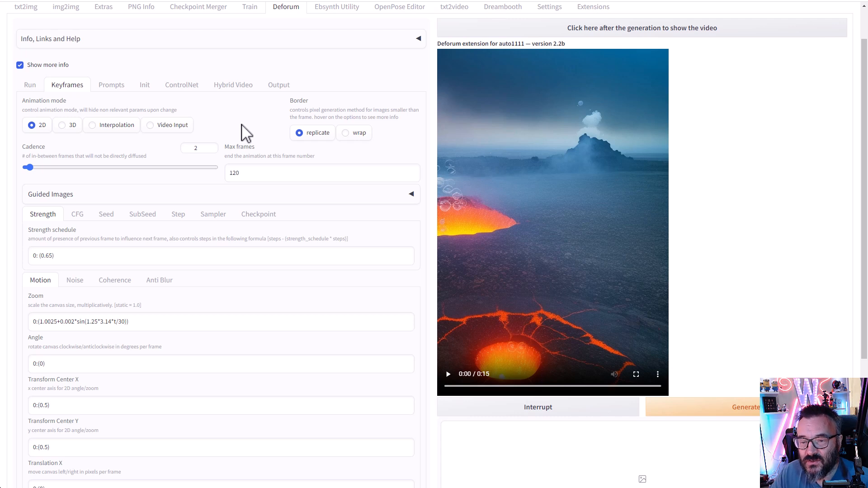
double_click(195, 148)
text(1)
click(264, 127)
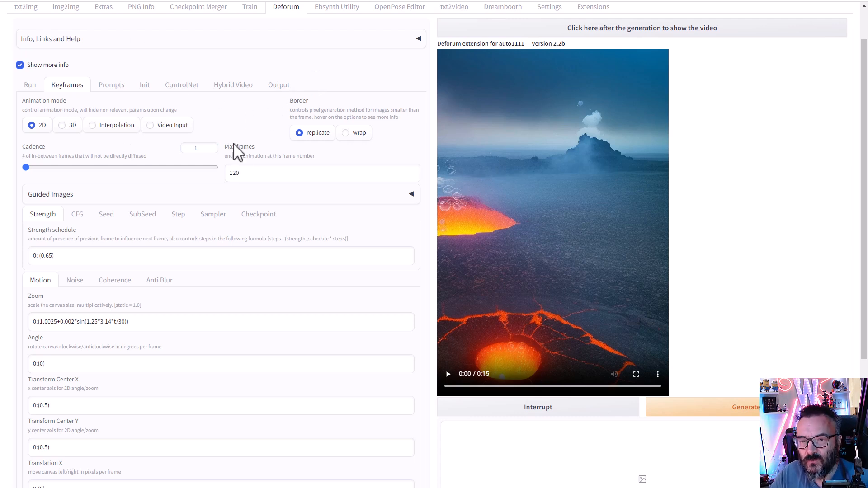
click(258, 176)
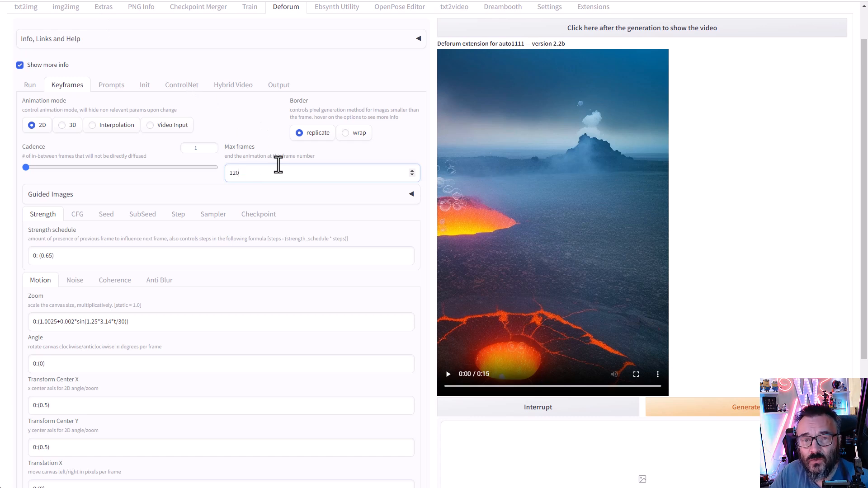
drag(278, 168, 219, 185)
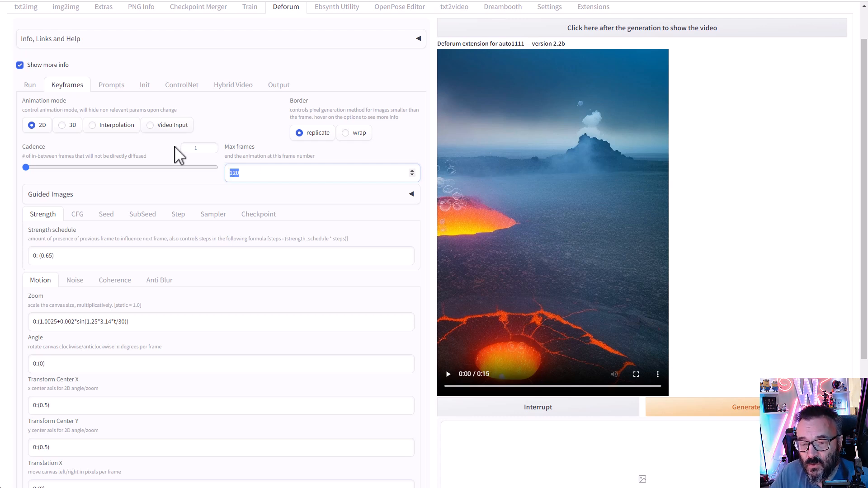
click(256, 175)
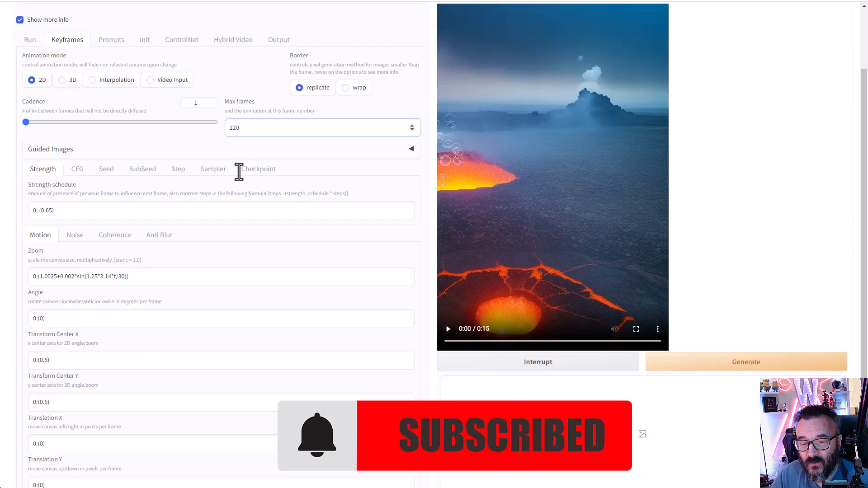
scroll(120, 163, down, 2)
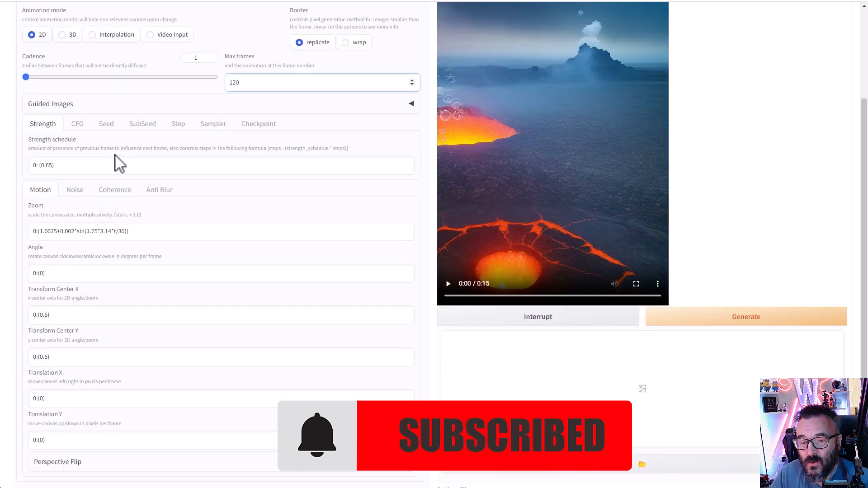
click(398, 105)
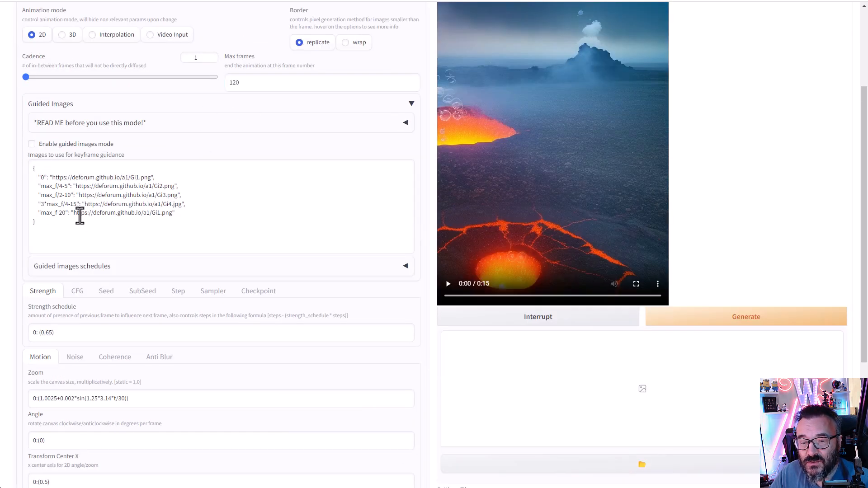
drag(201, 218, 1, 188)
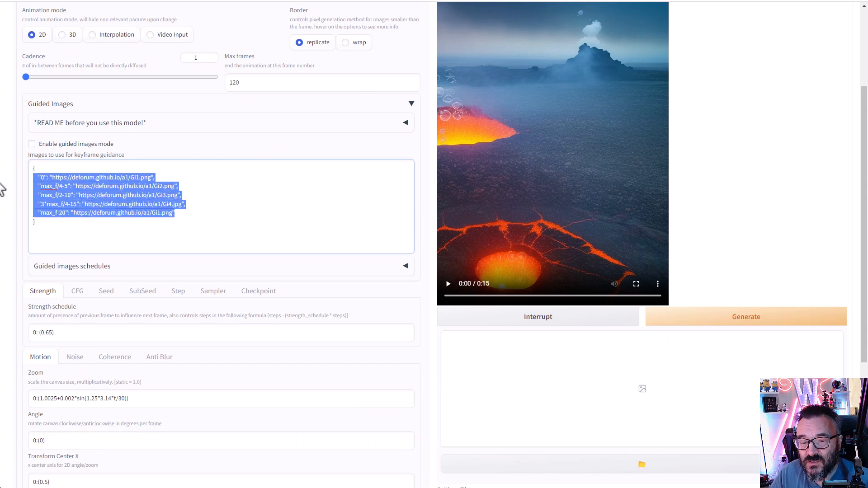
click(229, 203)
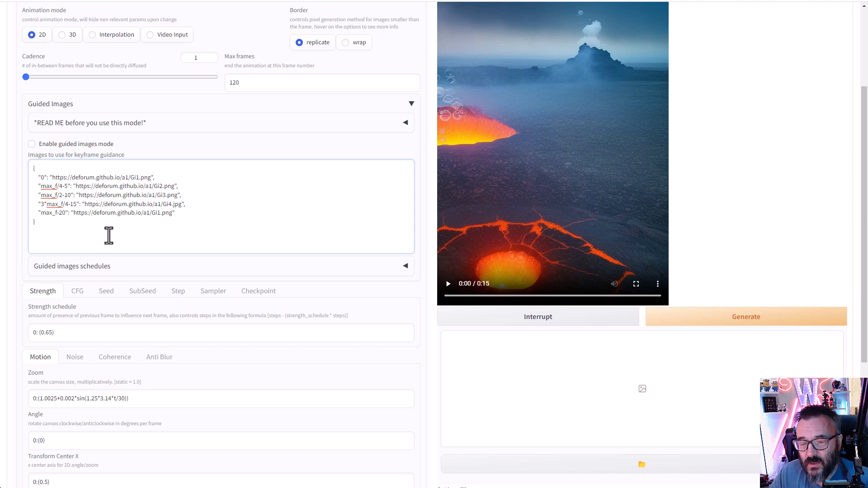
scroll(172, 187, down, 1)
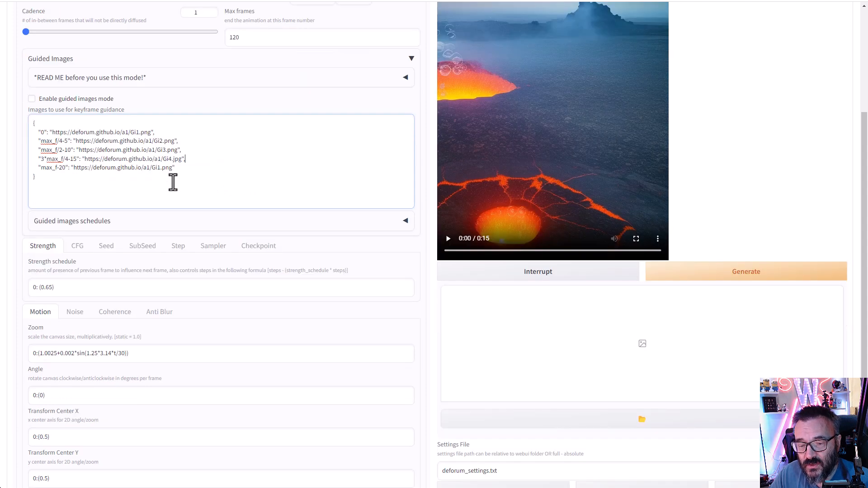
click(32, 99)
click(31, 99)
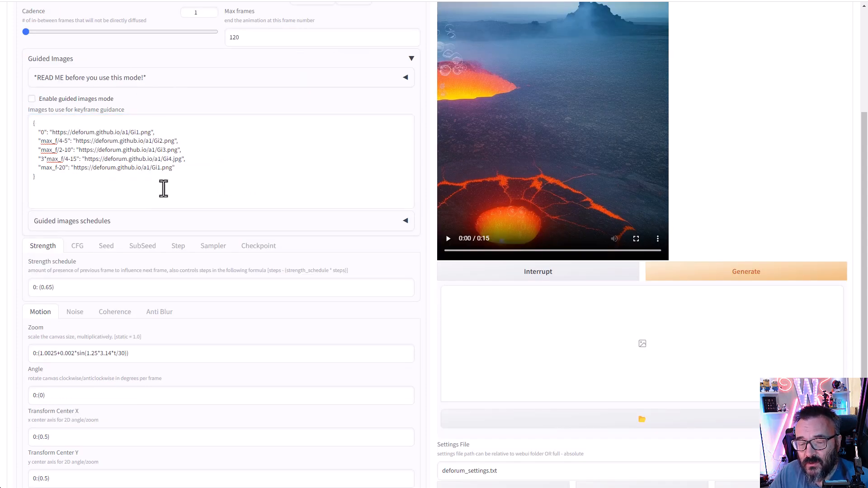
scroll(169, 180, down, 3)
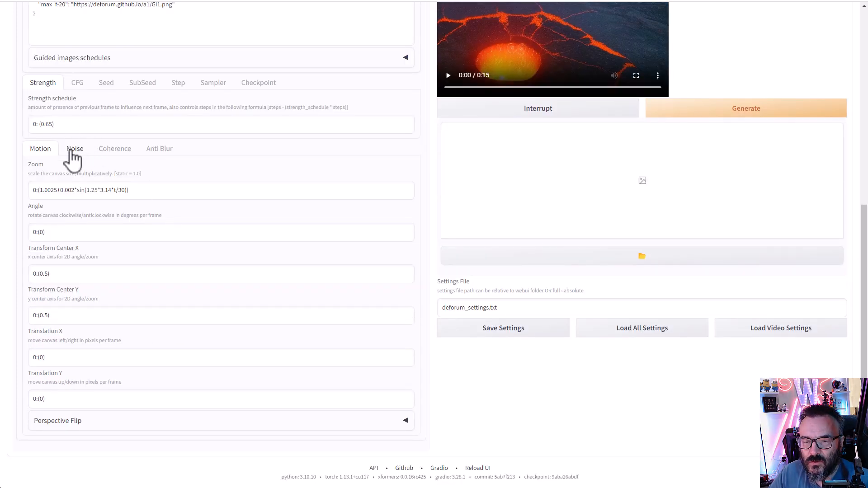
- Inspect the Zoom formula, Angle, Transform Center X and Translation X/Y motion fields
click(211, 193)
drag(211, 193, 31, 184)
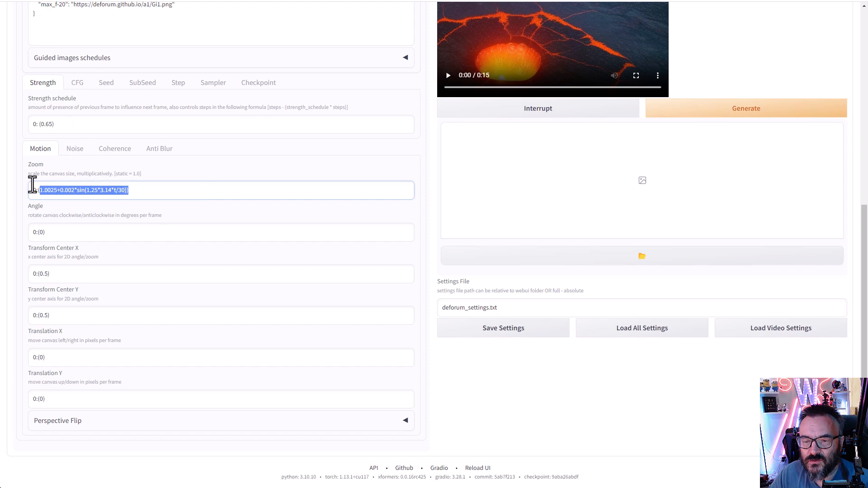
click(213, 193)
drag(212, 194, 35, 190)
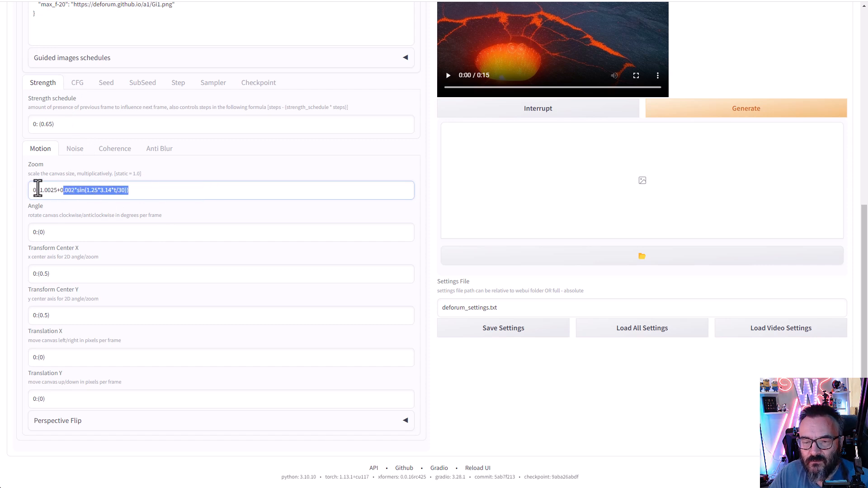
click(214, 189)
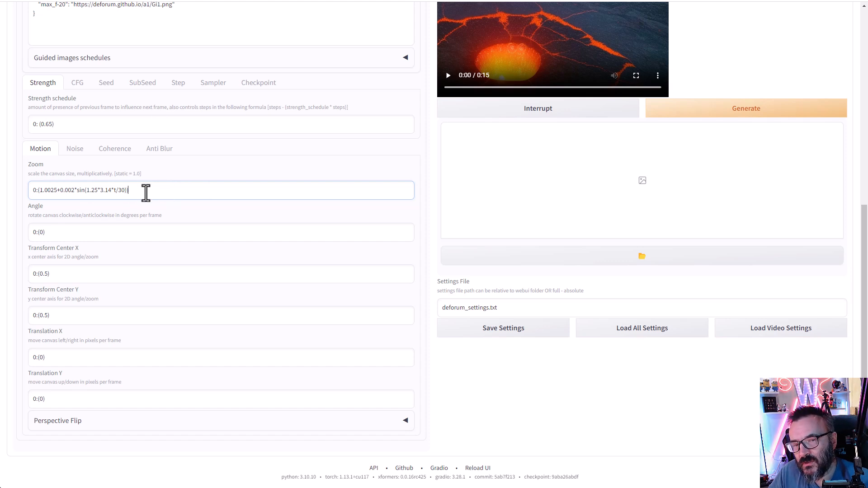
drag(145, 191, 11, 191)
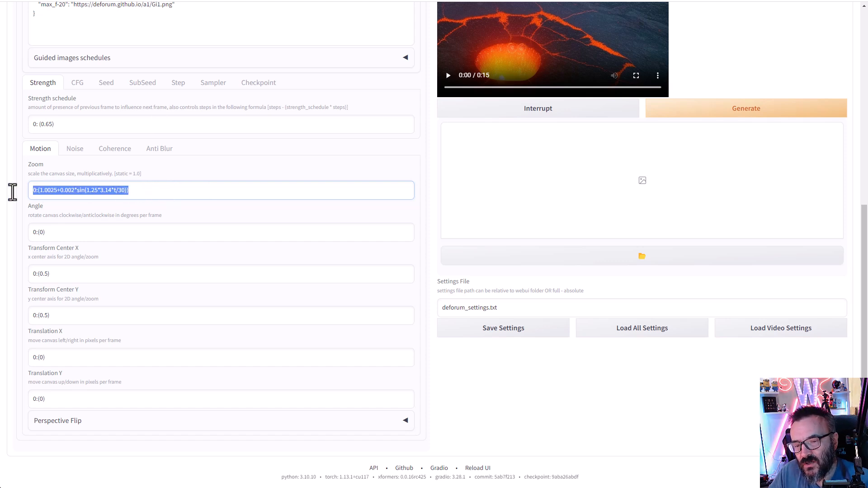
click(73, 232)
click(93, 279)
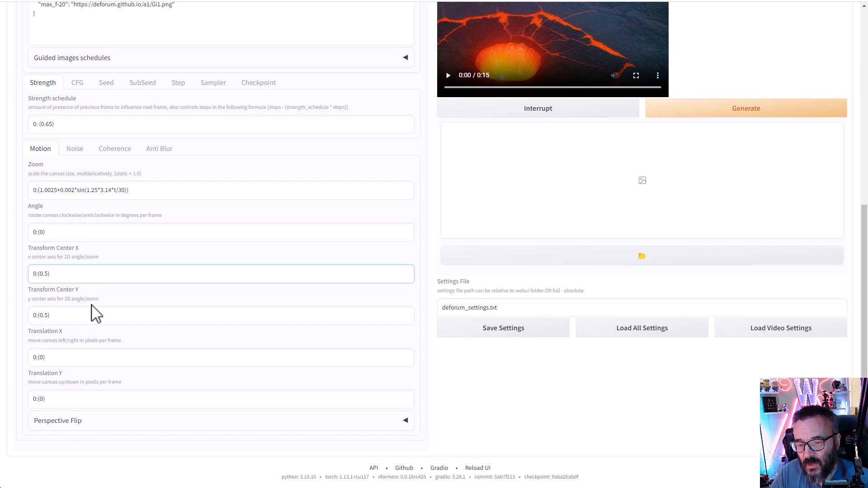
click(84, 360)
click(88, 392)
click(101, 273)
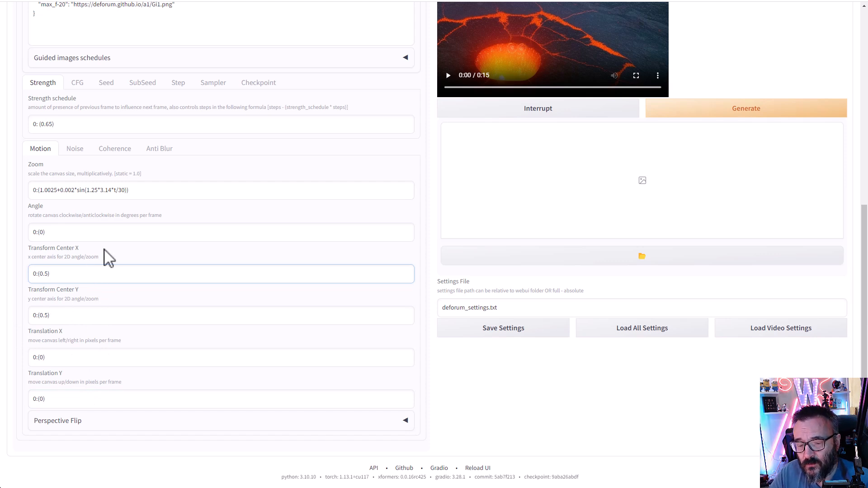
click(116, 234)
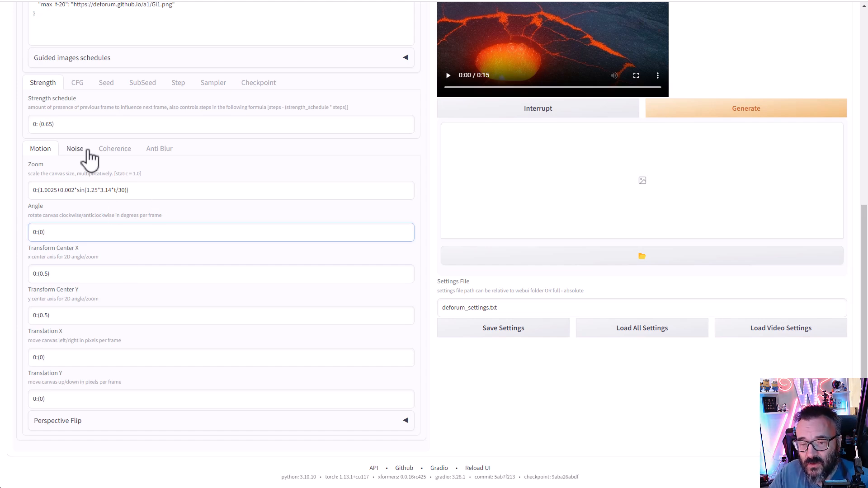
- Set the animation mode to 3D, revealing Translation Z 0:(1.75) and 3D rotation schedules
scroll(88, 158, up, 1)
scroll(89, 158, up, 4)
click(63, 53)
scroll(120, 244, down, 5)
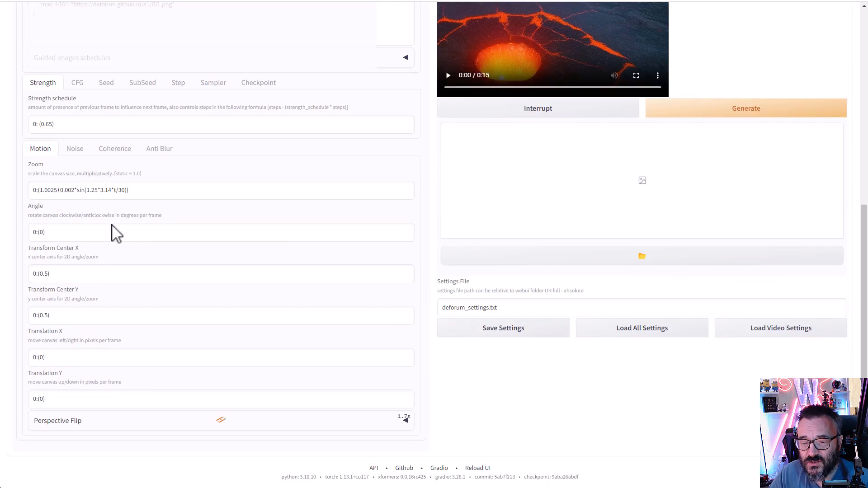
scroll(108, 226, up, 2)
scroll(108, 226, up, 3)
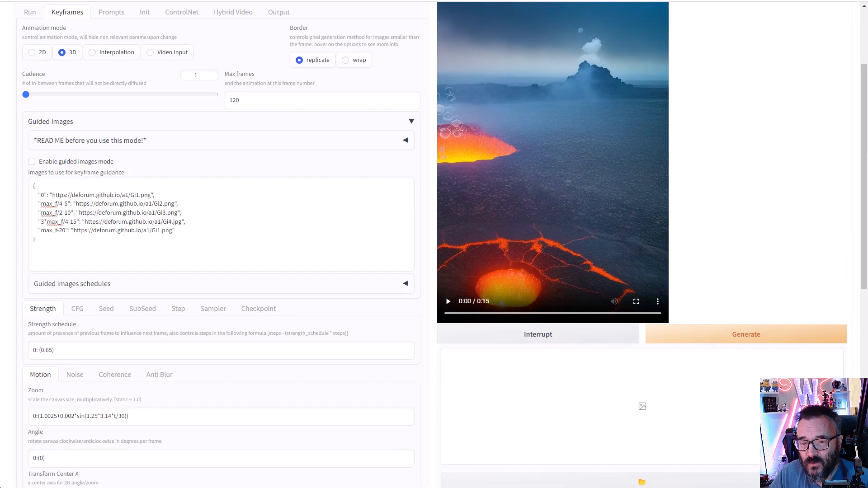
scroll(176, 339, down, 4)
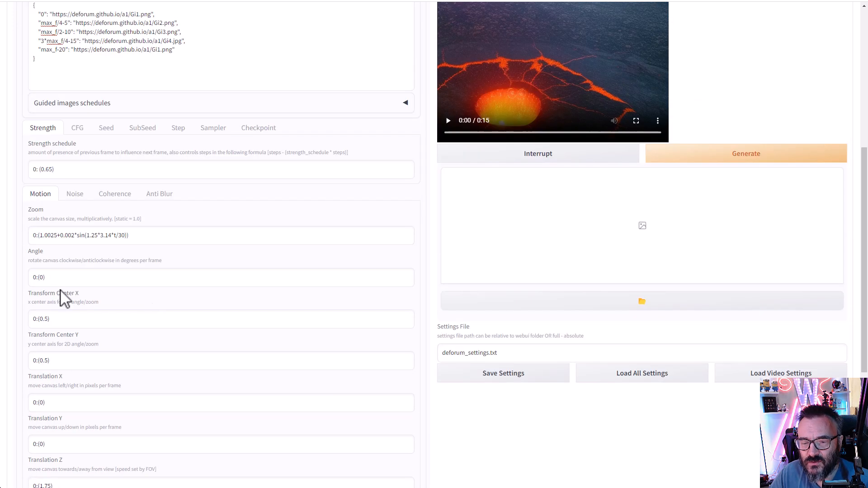
scroll(99, 269, down, 1)
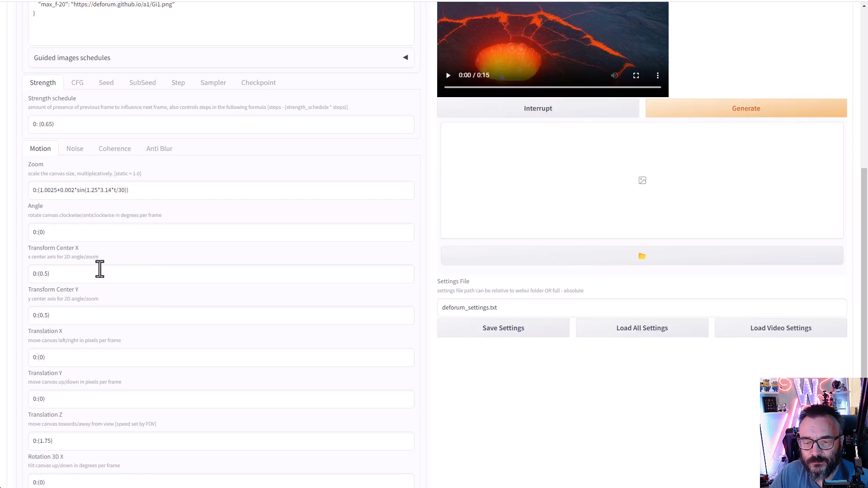
scroll(99, 269, down, 2)
drag(82, 325, 19, 324)
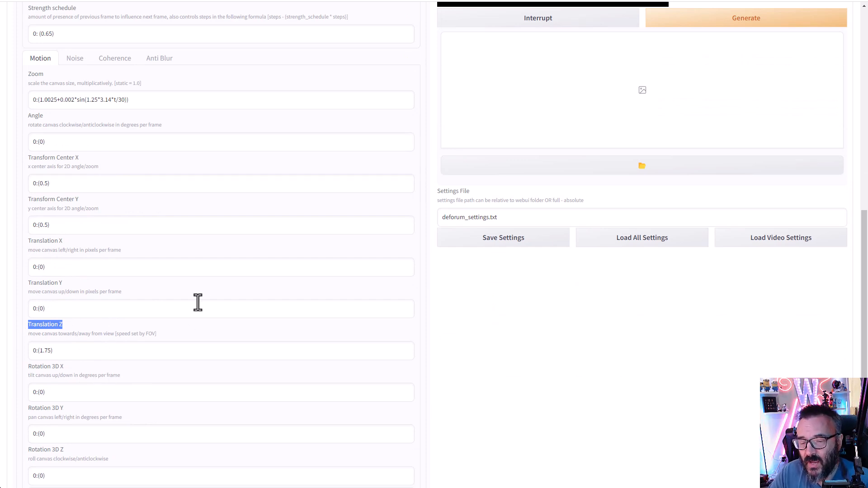
scroll(192, 307, up, 8)
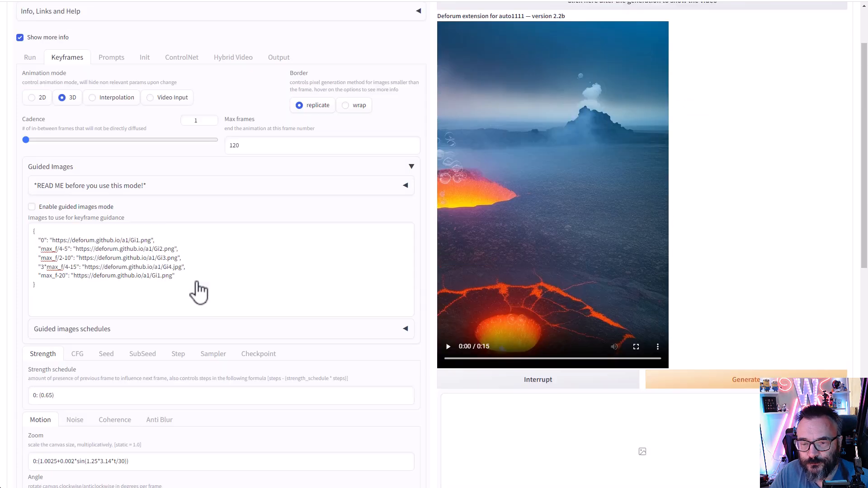
- Review the CFG scale schedule, then view the seed behaviour options set to iter
click(77, 355)
scroll(173, 296, down, 3)
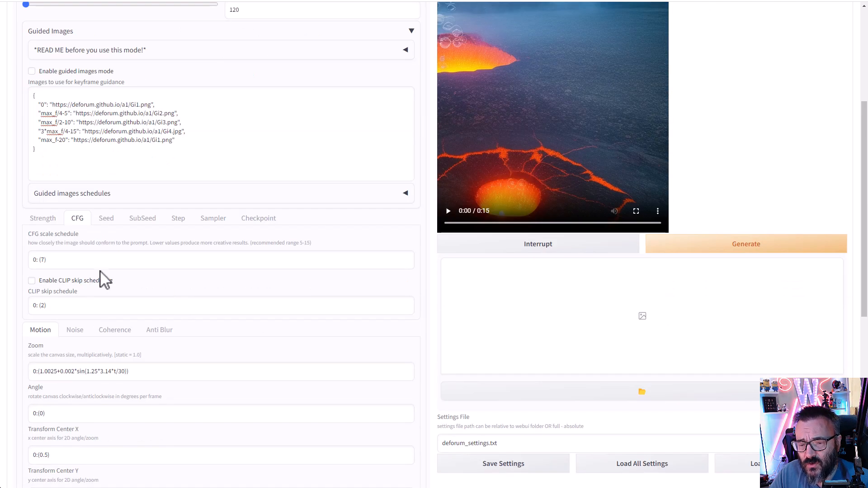
scroll(97, 266, down, 2)
click(70, 165)
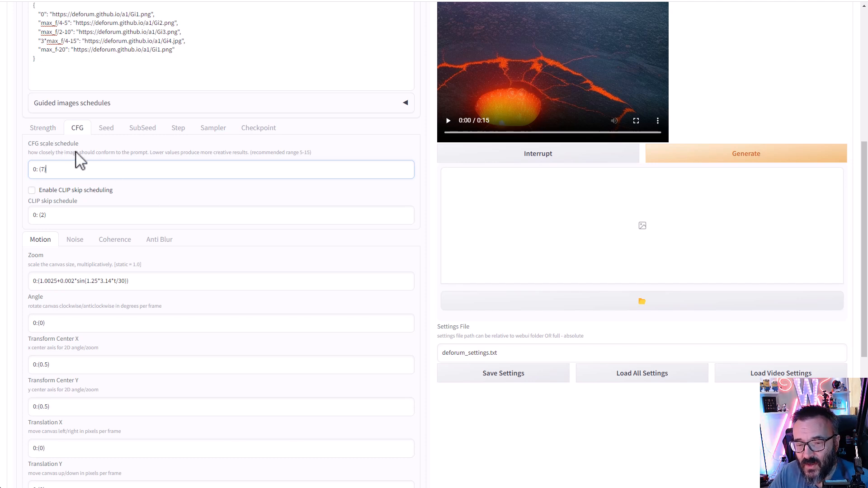
click(106, 128)
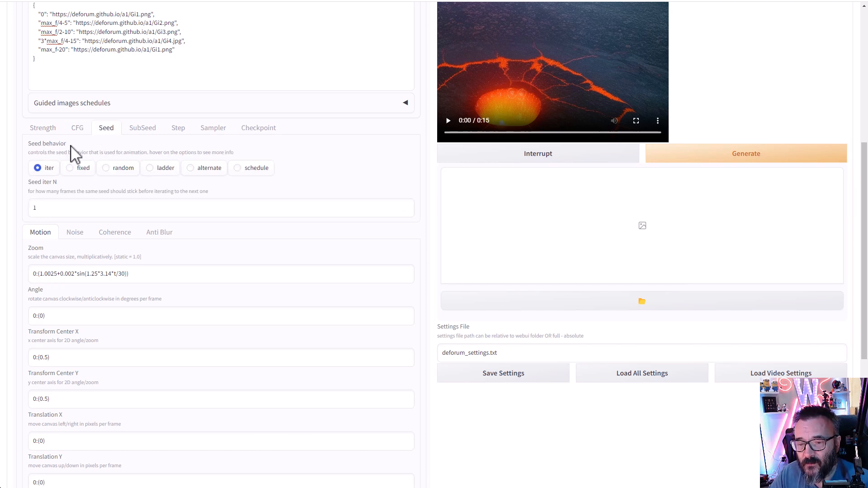
scroll(183, 232, down, 1)
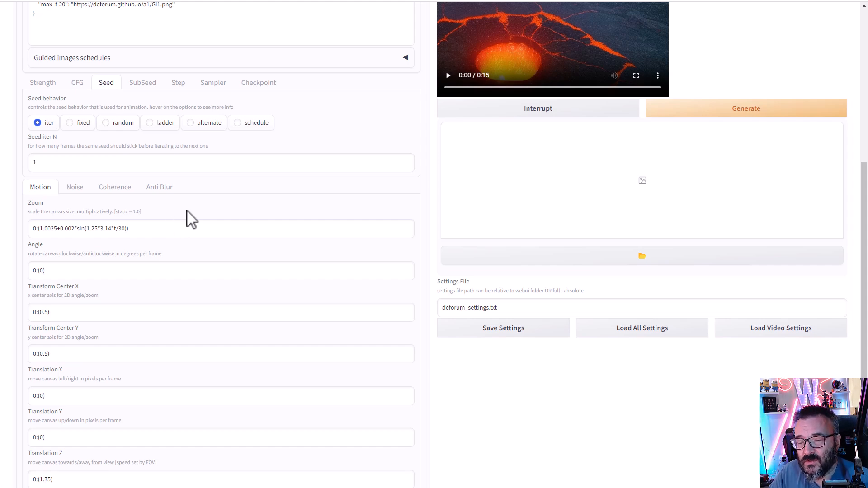
scroll(188, 217, up, 3)
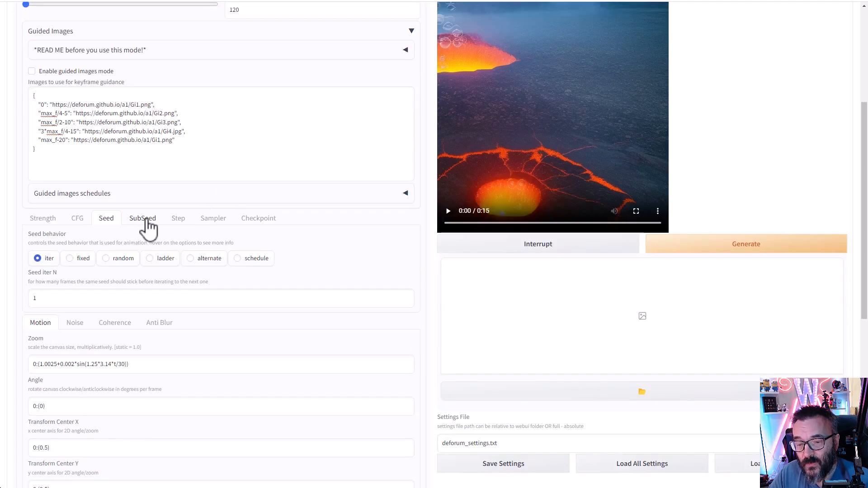
- Step through SubSeed, Steps, Sampler (Euler a) and Checkpoint schedules, leaving checkpoint scheduling disabled
click(146, 219)
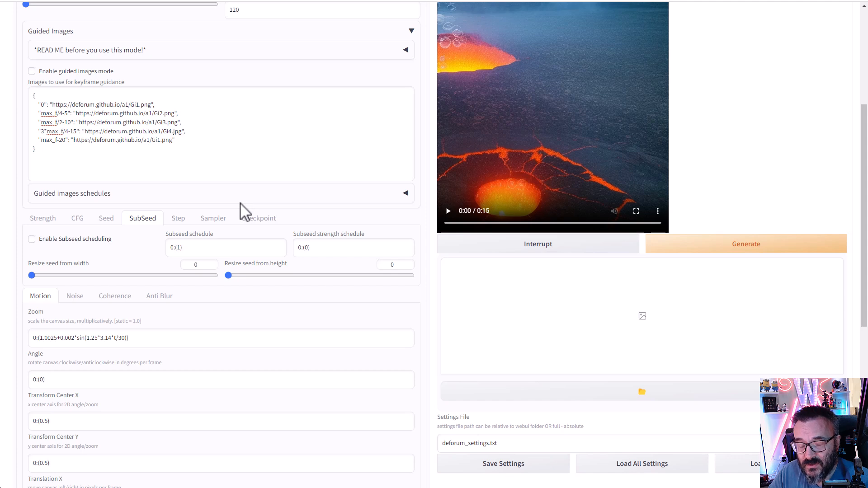
click(178, 219)
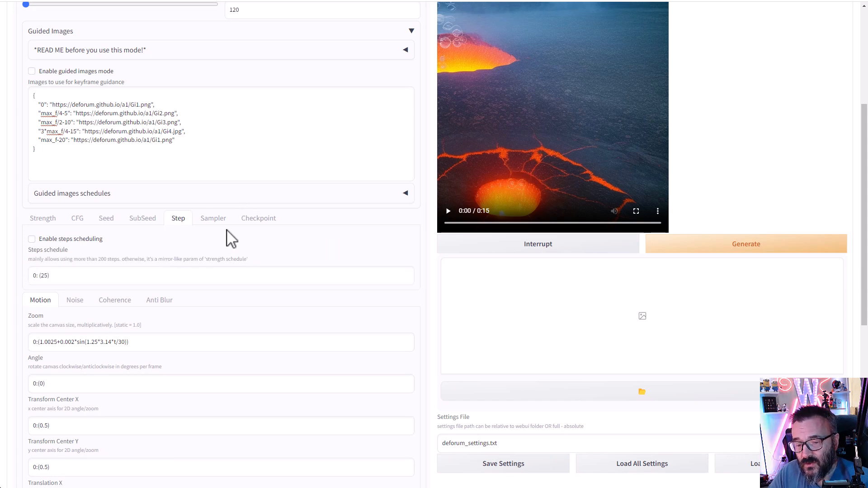
scroll(231, 239, down, 1)
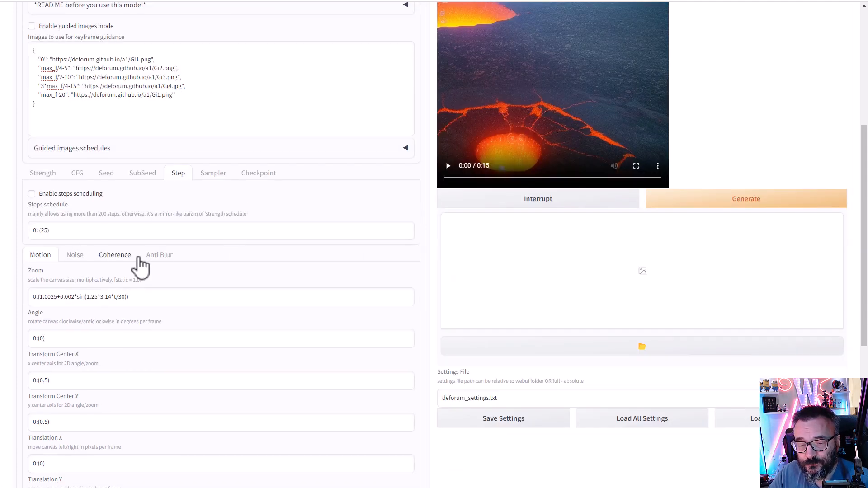
click(213, 176)
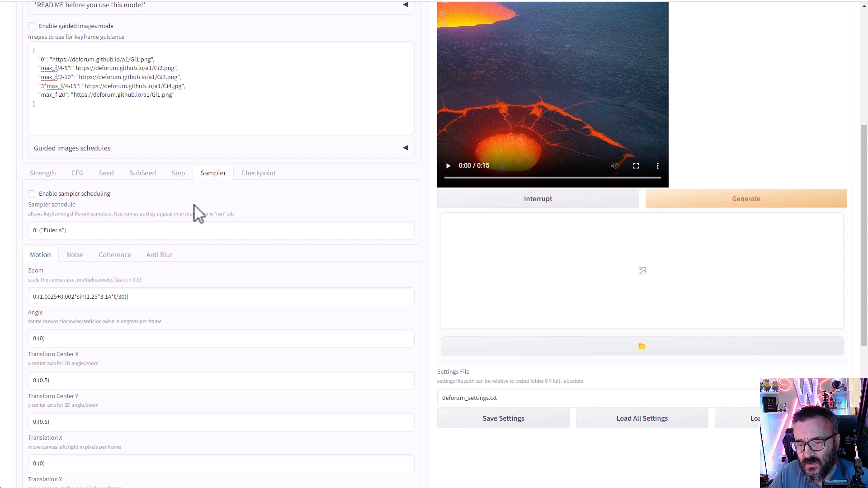
click(123, 231)
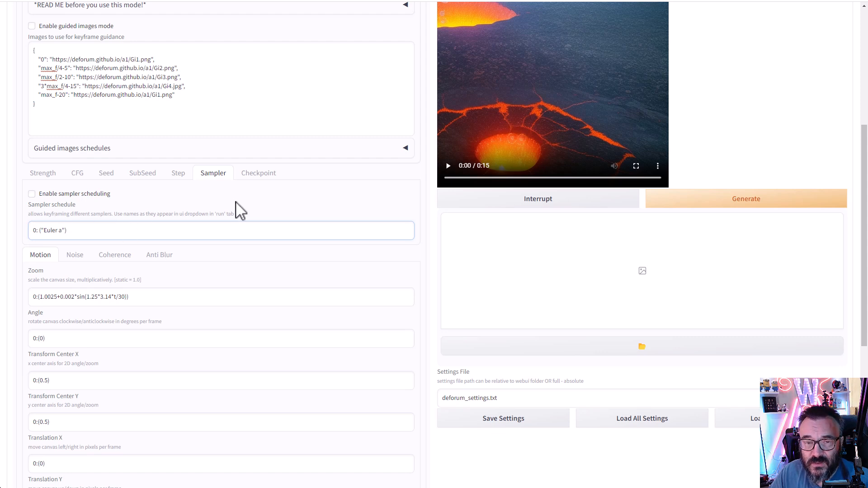
click(257, 174)
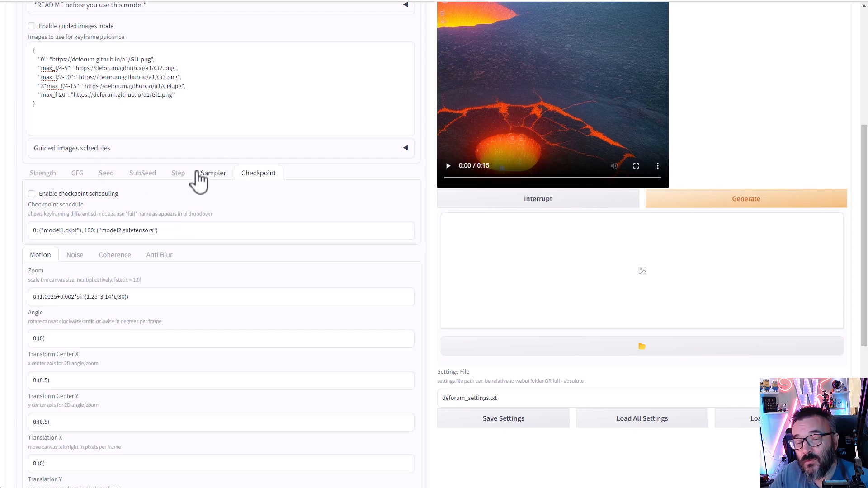
scroll(202, 176, up, 5)
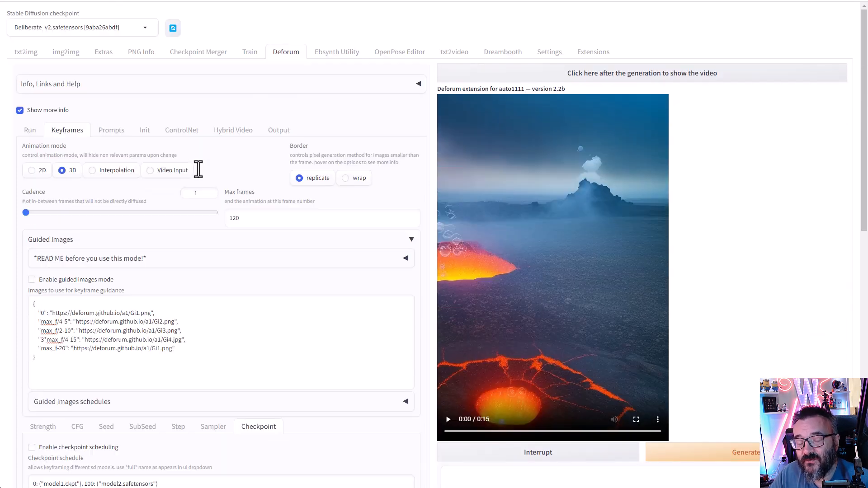
- In the Prompts tab, highlight the four example prompts and the frame 0 and 30 prompts
click(111, 129)
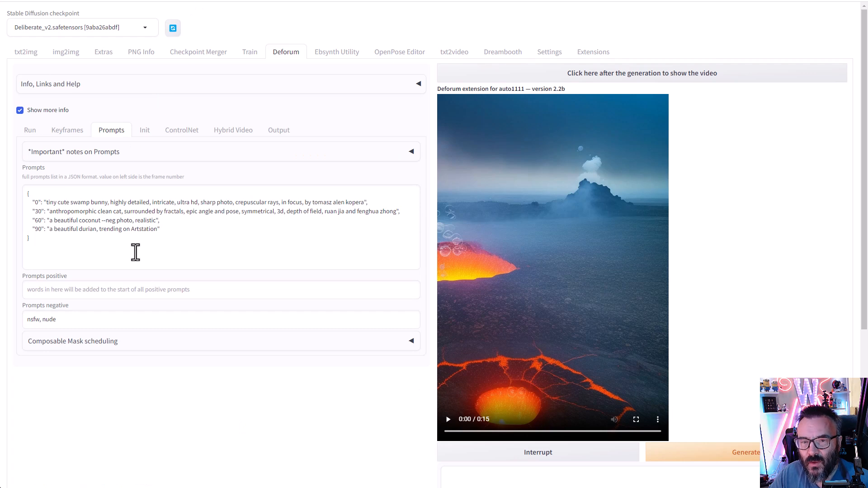
drag(182, 231, 4, 209)
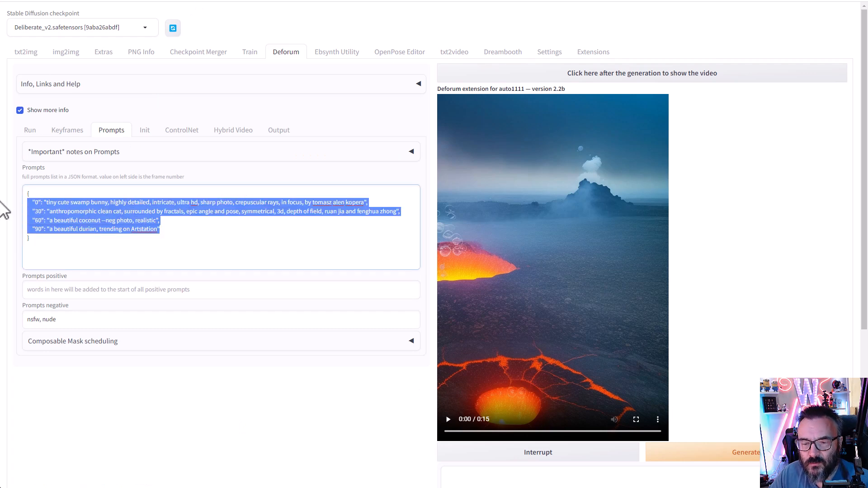
click(210, 222)
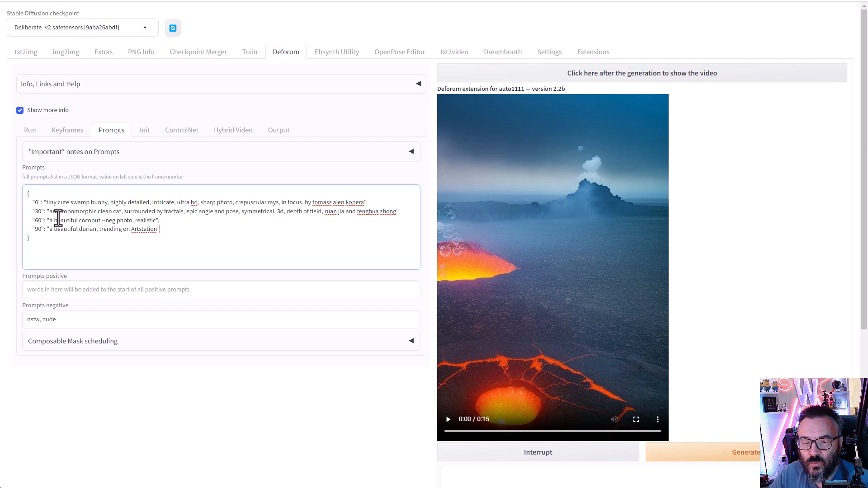
drag(46, 202, 362, 199)
click(79, 211)
drag(49, 211, 352, 212)
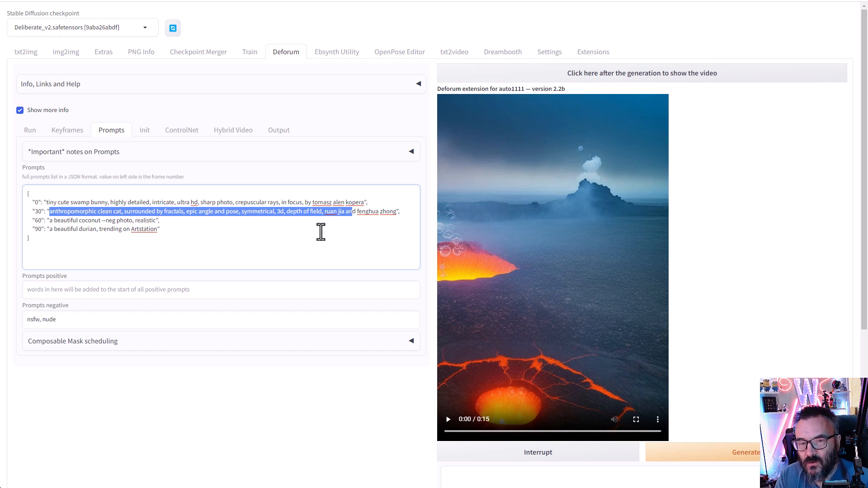
click(206, 234)
- Highlight the whole prompts JSON and the frame 30 and 60 entries, then show Init settings
key(ctrl+a)
drag(1, 194, 5, 204)
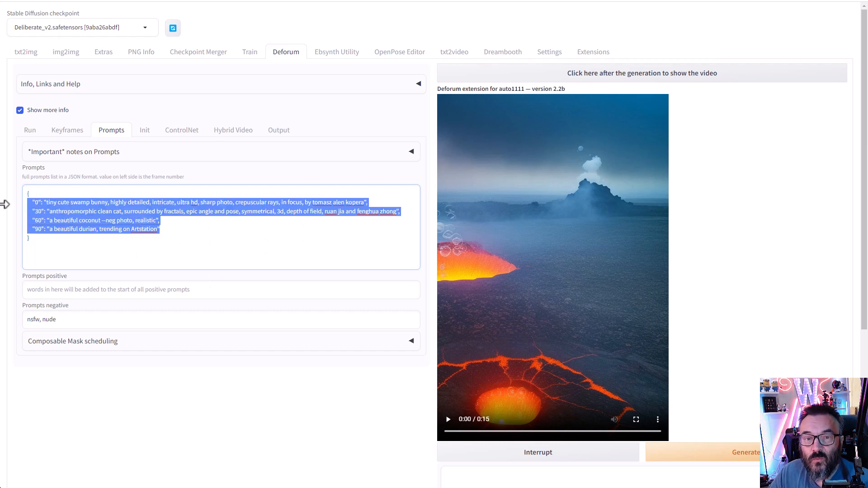
click(172, 217)
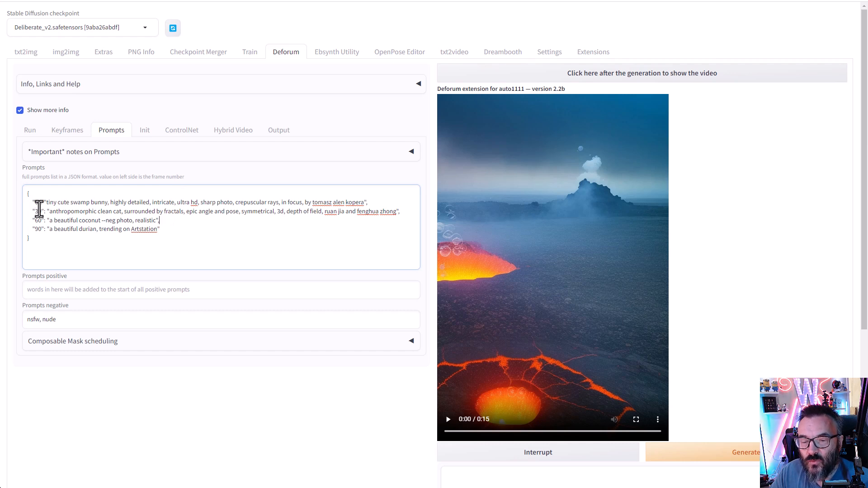
drag(61, 202, 247, 207)
click(184, 216)
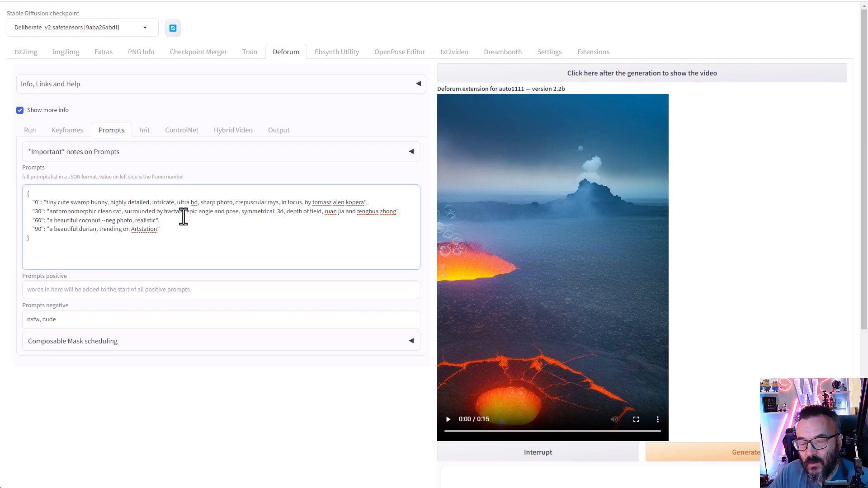
click(144, 132)
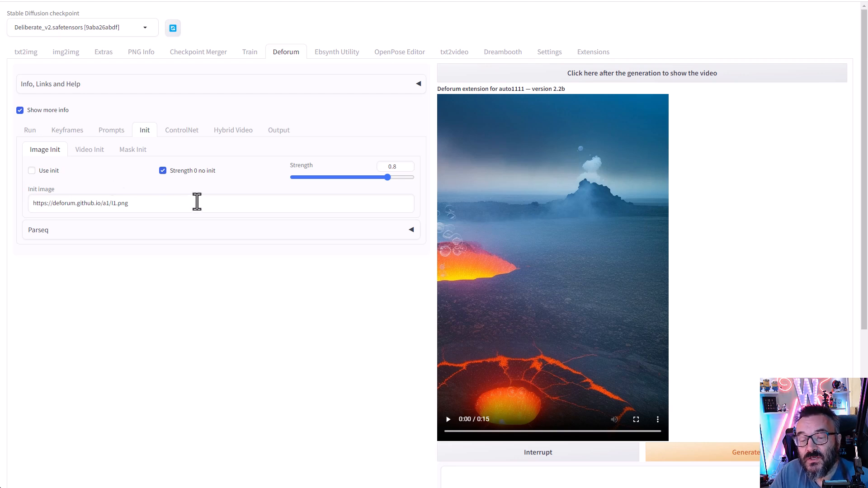
- Look over the Video Init path and Mask Init options, ending on ControlNet with CN Model 1 disabled
click(87, 149)
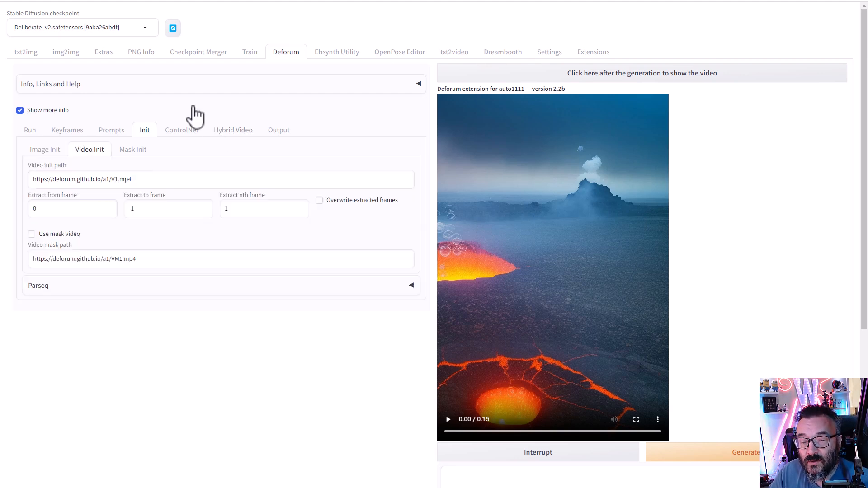
click(139, 179)
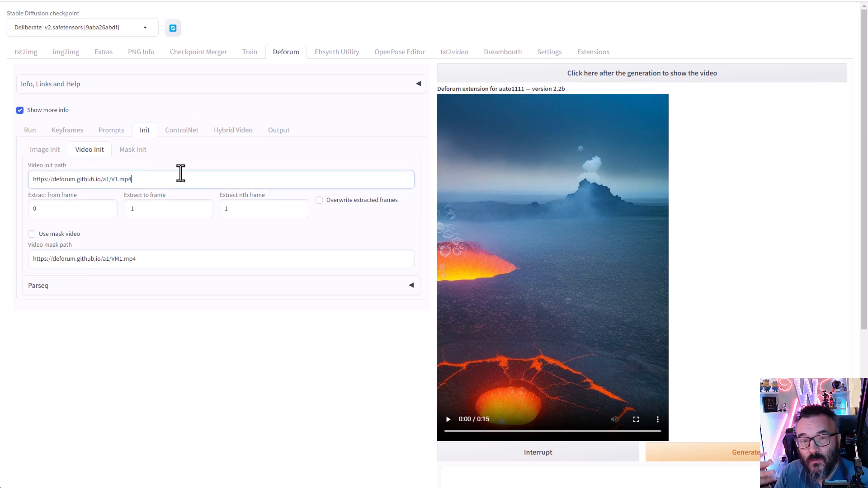
click(129, 153)
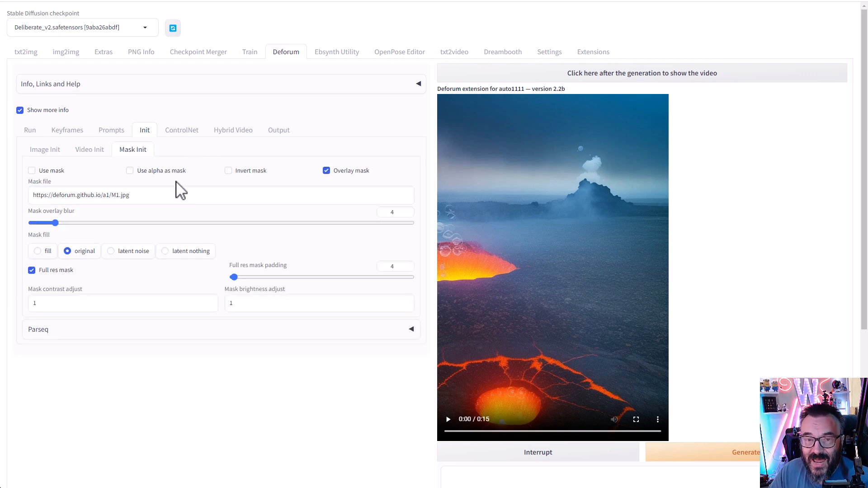
click(181, 131)
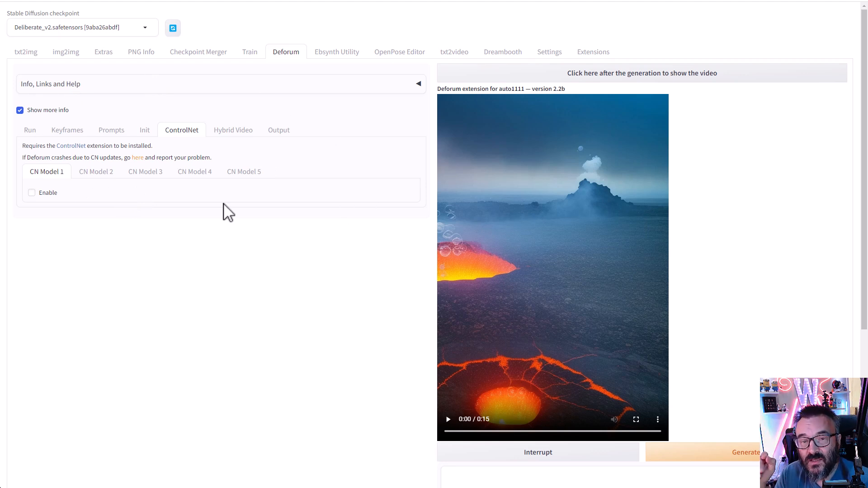
- Enable CN Model 1 and leave its preprocessor and model set to none
click(49, 194)
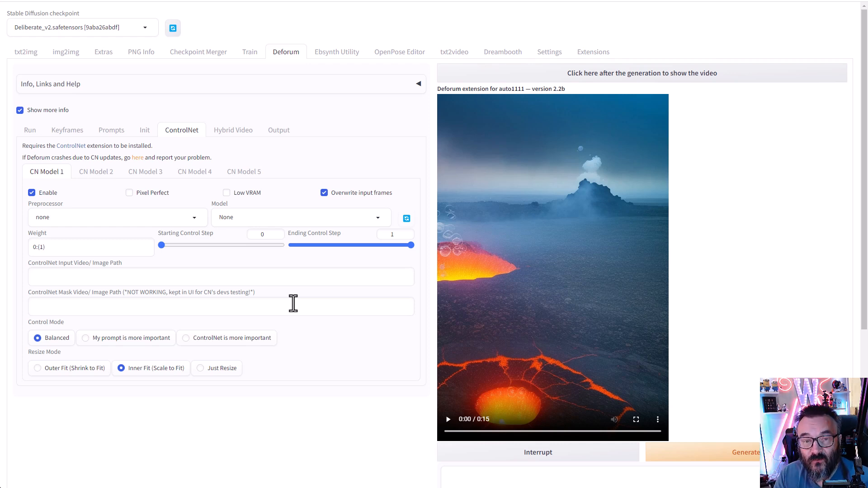
click(178, 218)
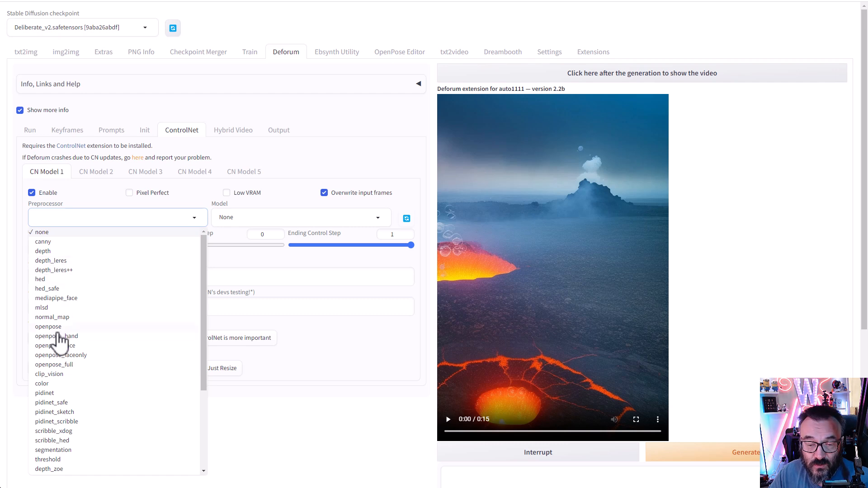
click(316, 217)
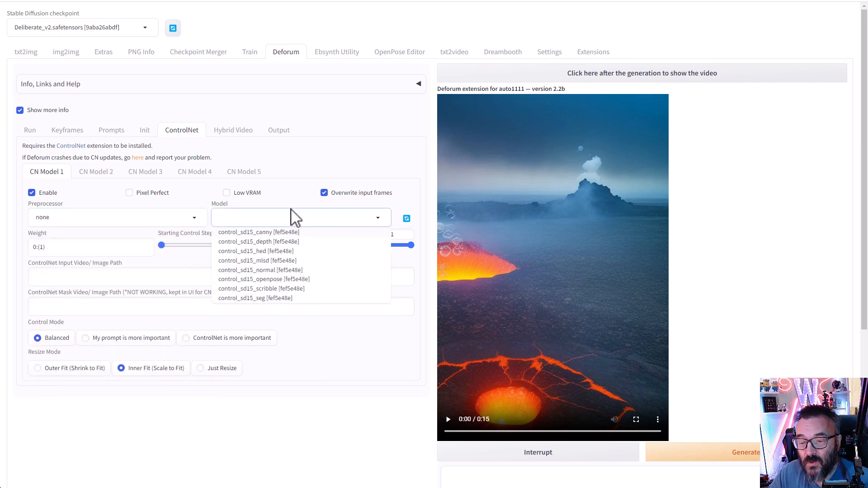
click(379, 161)
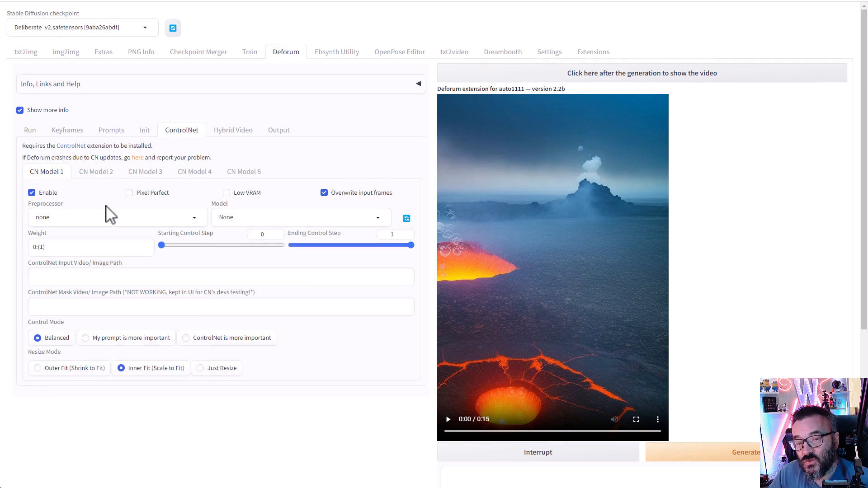
- Try and remove a ',30L(0.2)' weight keyframe, keeping 0:(1), then show Hybrid Video settings
click(95, 247)
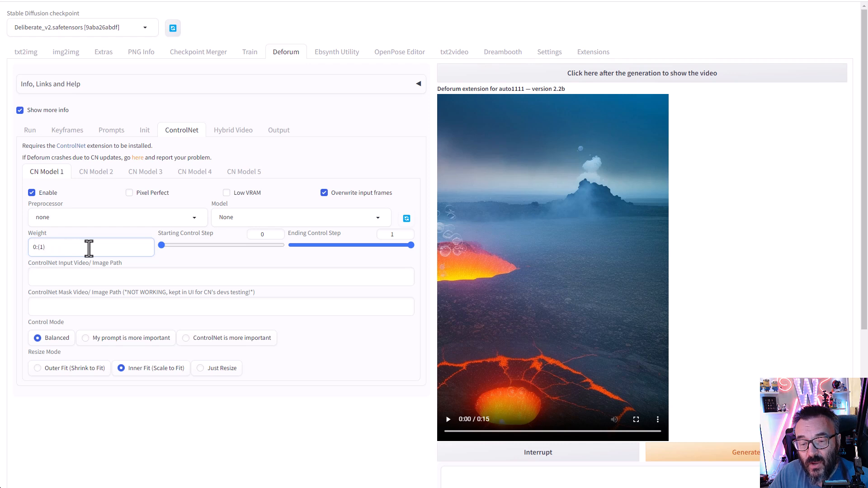
text(,)
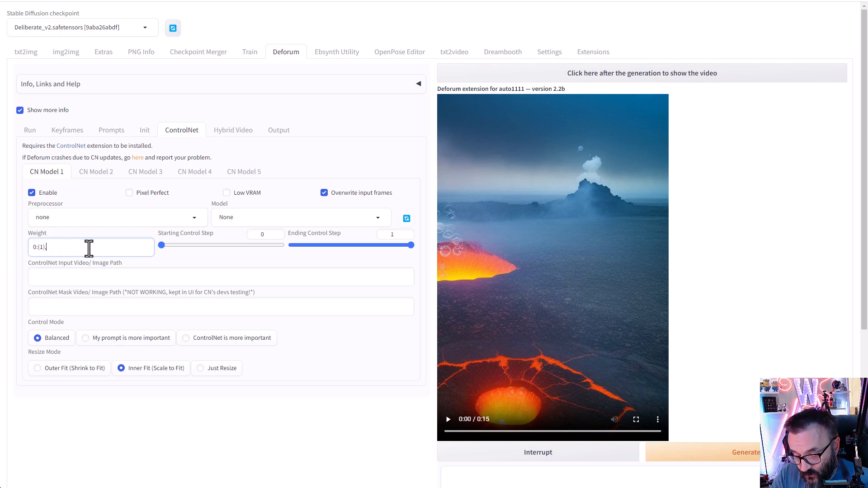
text(30)
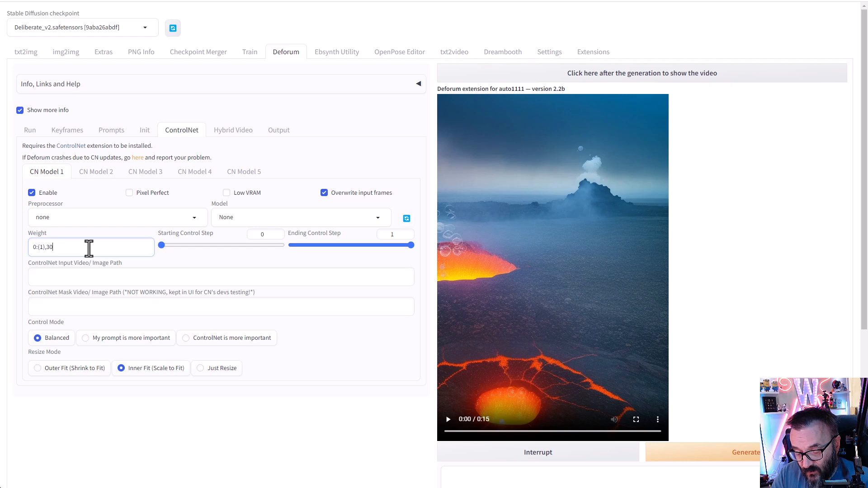
text(L(0)
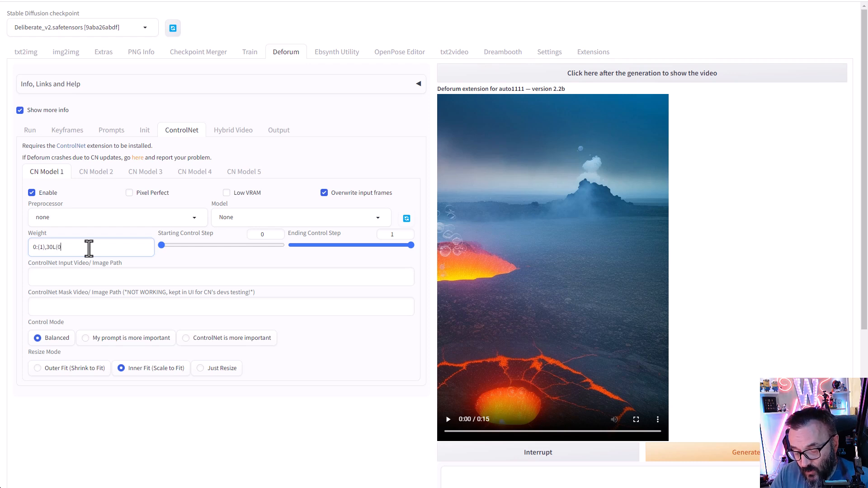
text(.2)
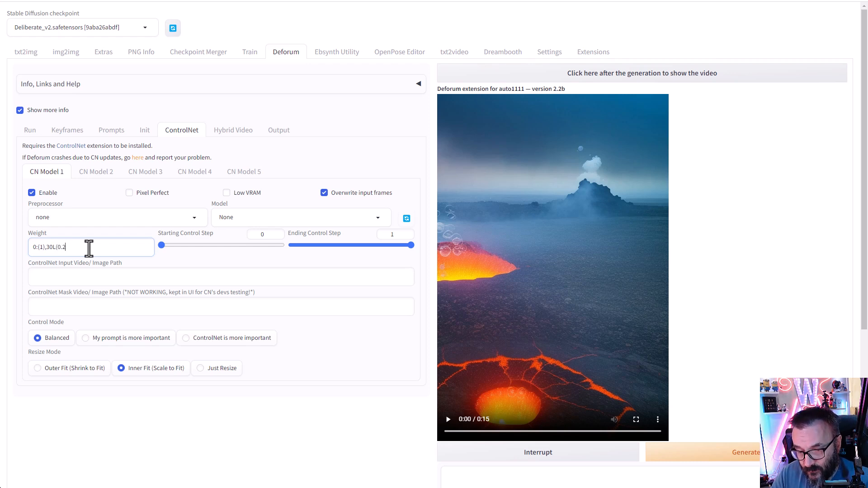
text())
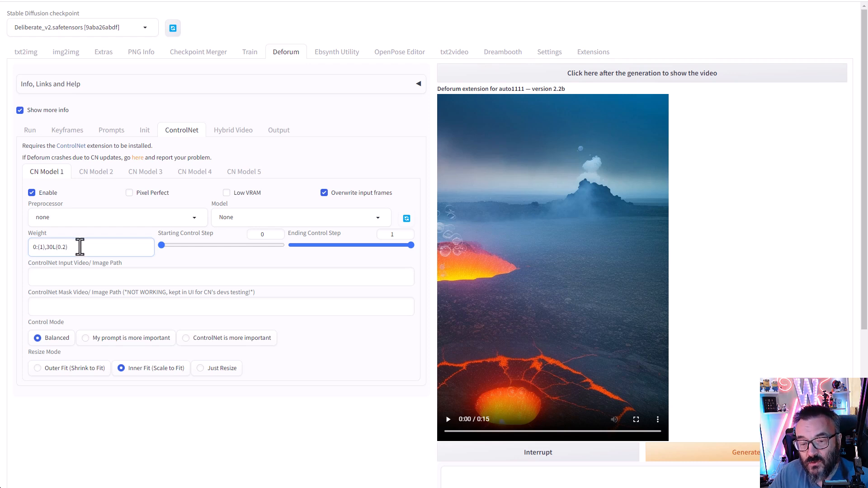
drag(80, 247, 48, 249)
key(BackSpace)
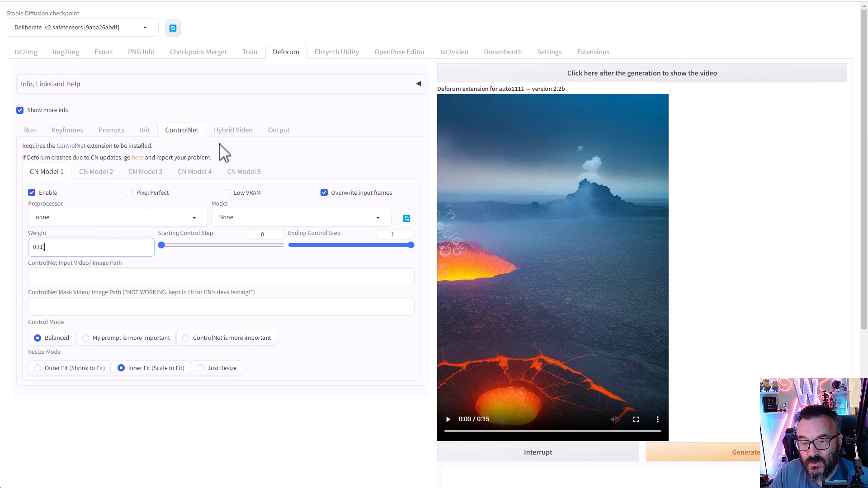
click(239, 137)
click(238, 136)
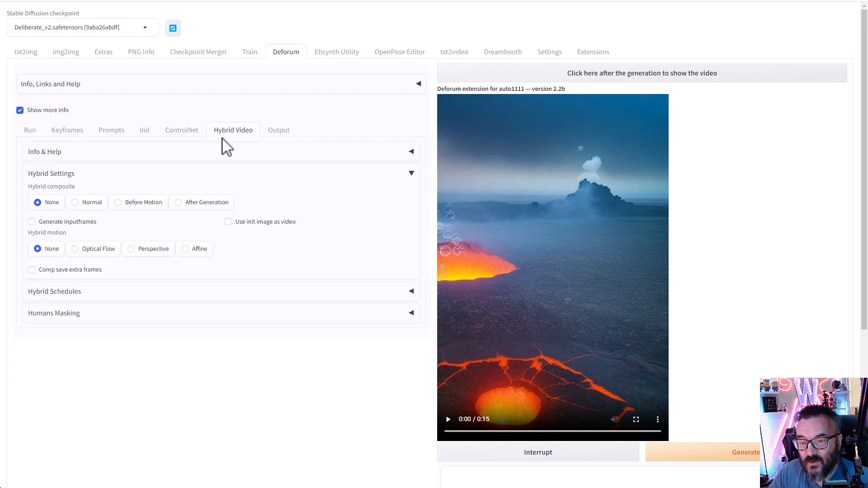
- In Deforum's Output settings, change the video FPS from 12 to 24
click(292, 132)
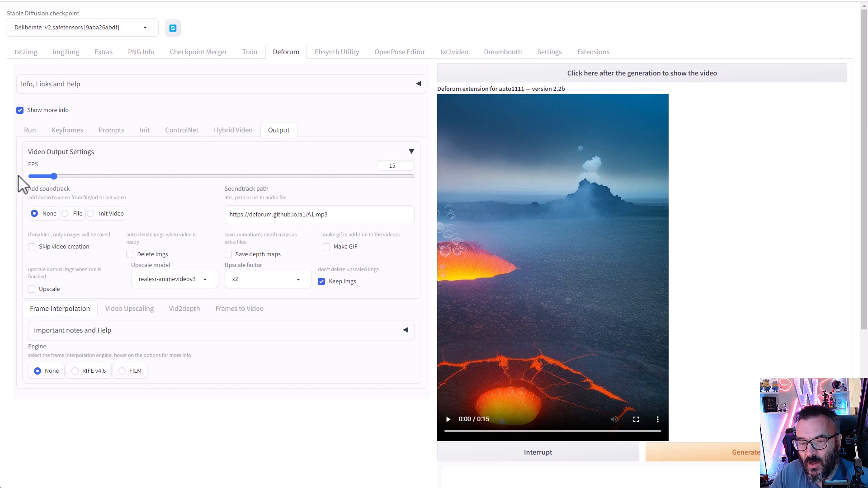
drag(397, 166, 378, 166)
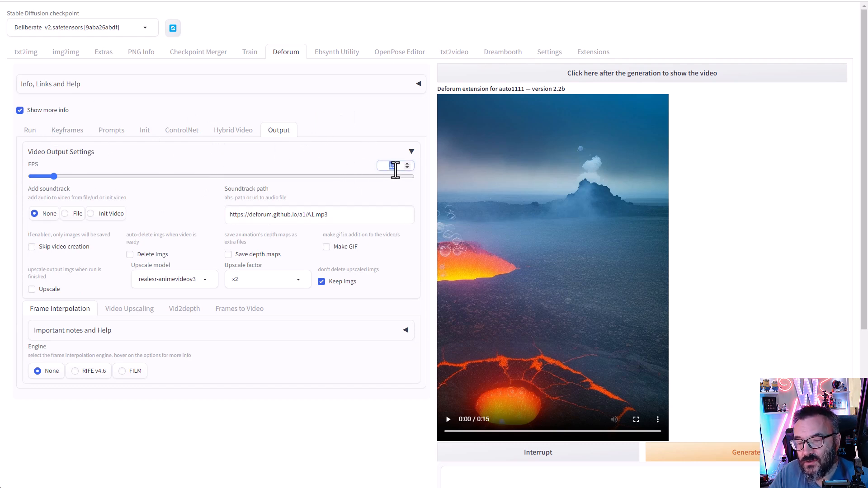
click(396, 169)
key(BackSpace)
key(BackSpace)
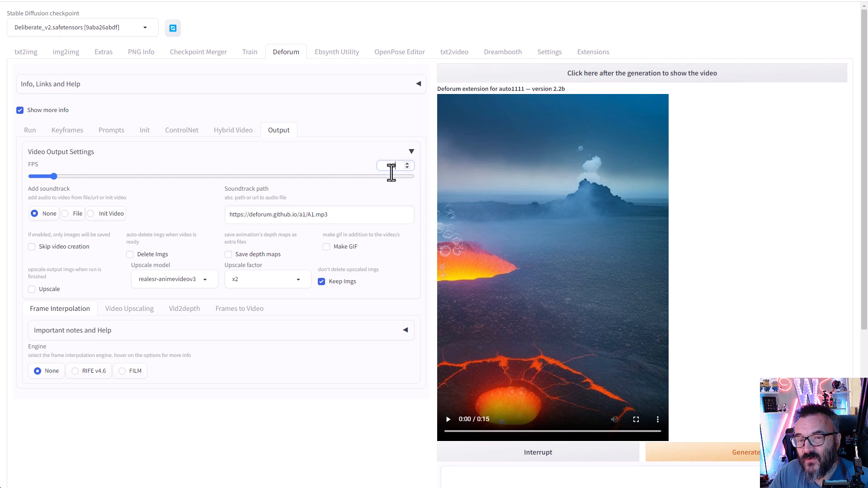
text(15)
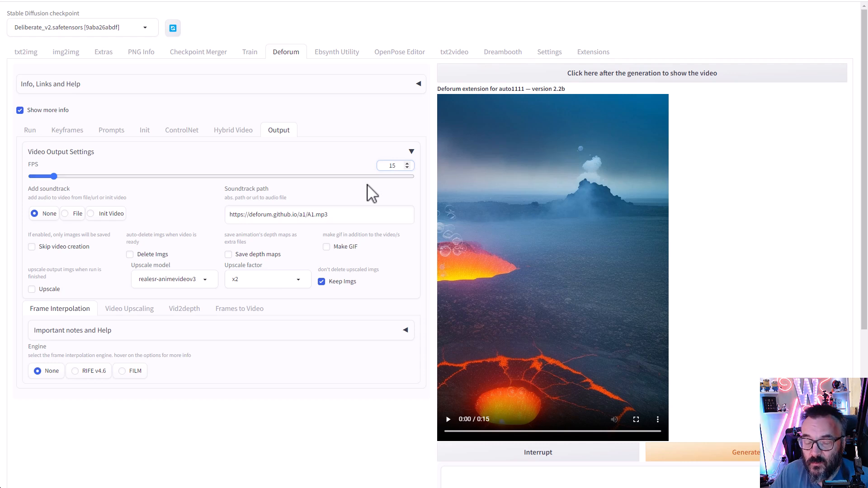
double_click(394, 166)
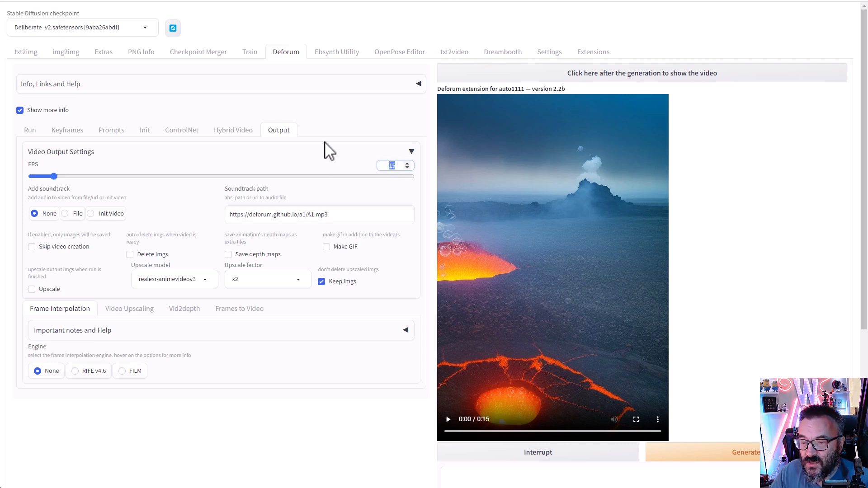
text(12)
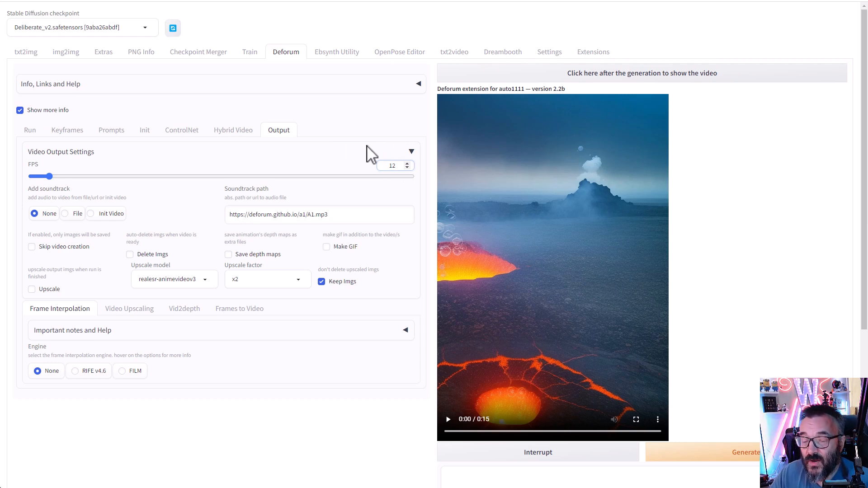
double_click(392, 165)
text(24)
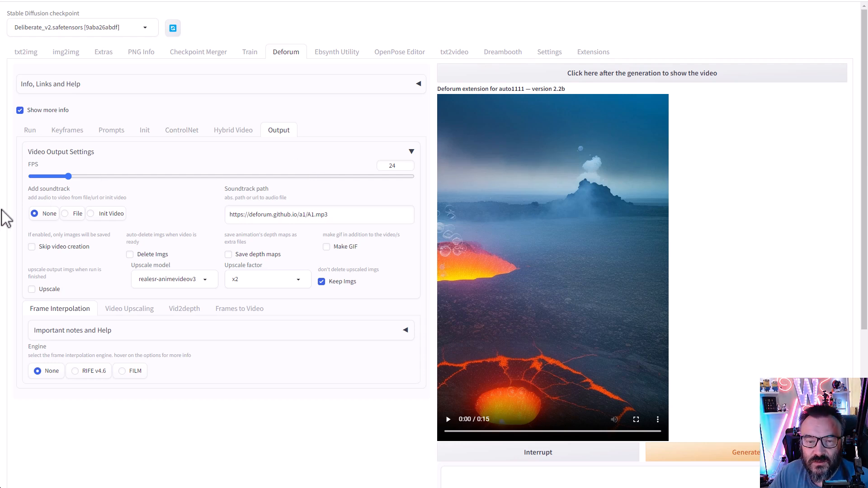
- Show Deforum's Run settings with Euler a, 50 steps, 512 width and 768 height
click(321, 280)
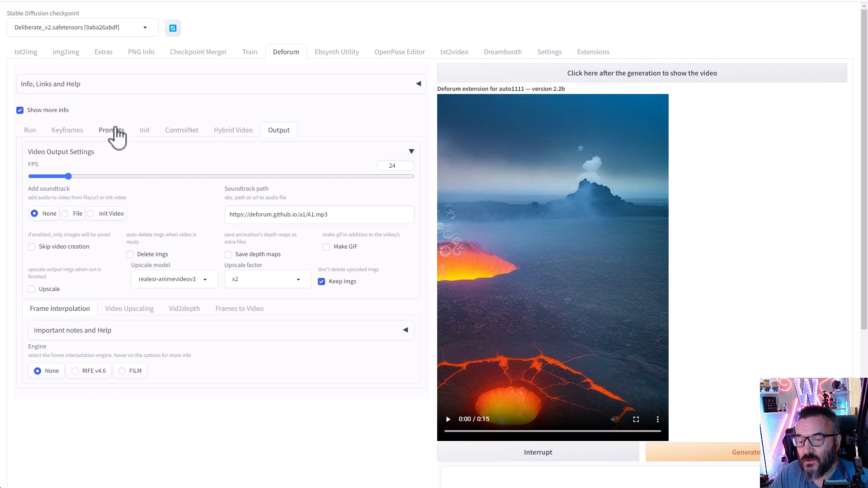
click(32, 131)
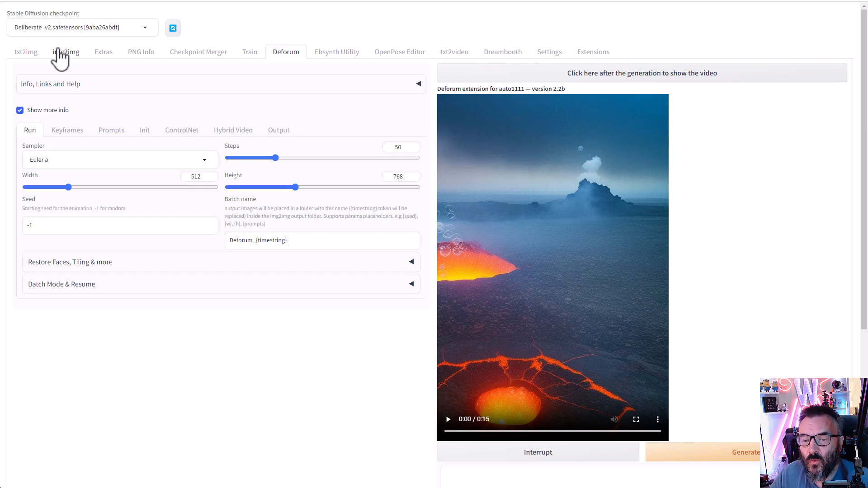
- In txt2img, begin the prompt with 'anime, cyberpunk,'
click(26, 54)
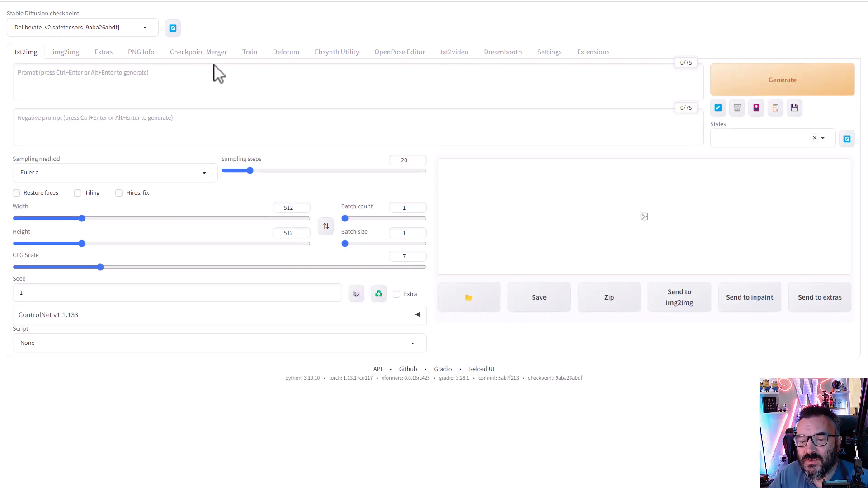
click(194, 78)
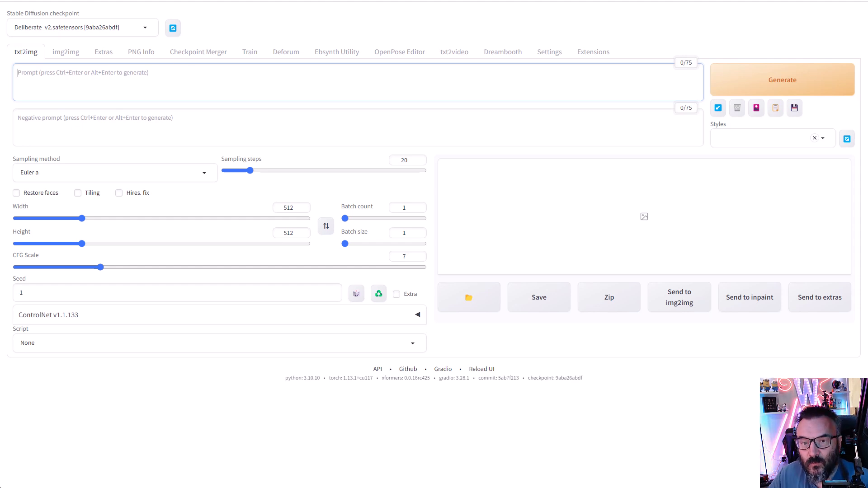
click(112, 85)
text(p)
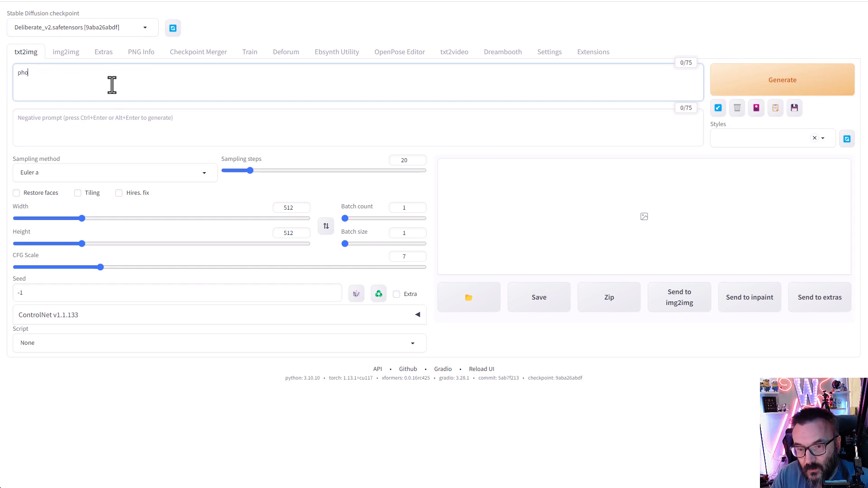
key(BackSpace)
text(anime, cybe)
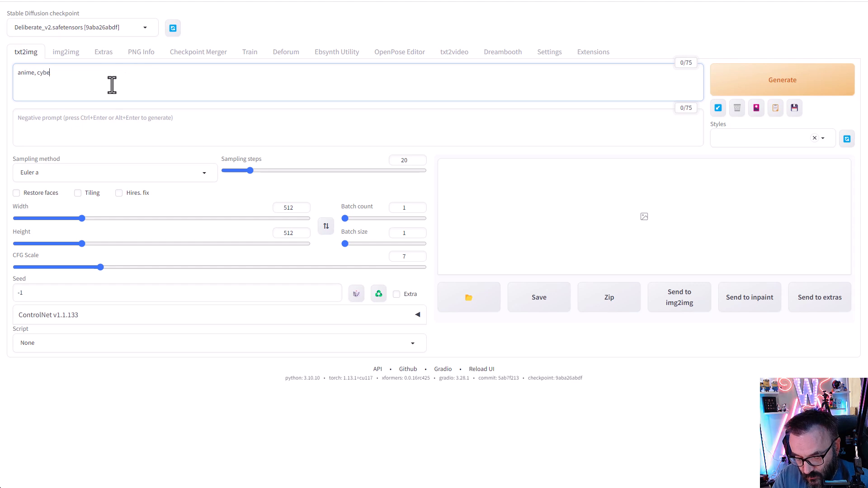
text(rpunk, yellow sport car driving on the street)
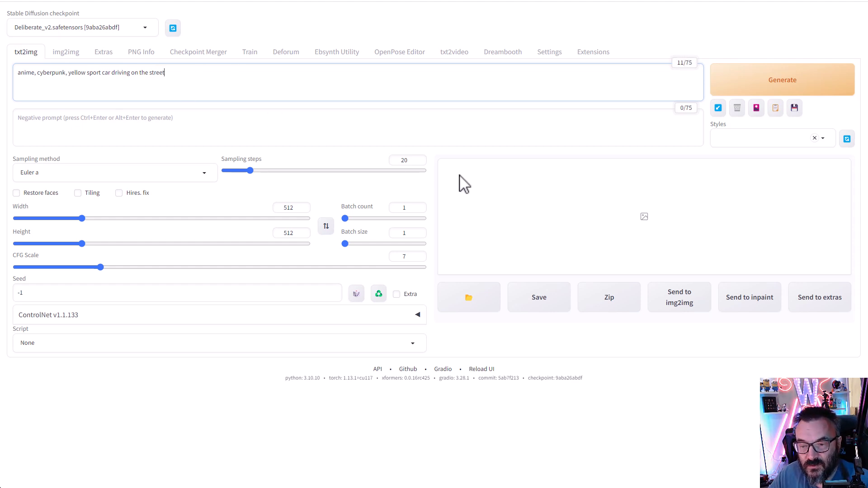
- Set 50 sampling steps, the DPM++ 2S a Karras sampler and width 768
double_click(407, 161)
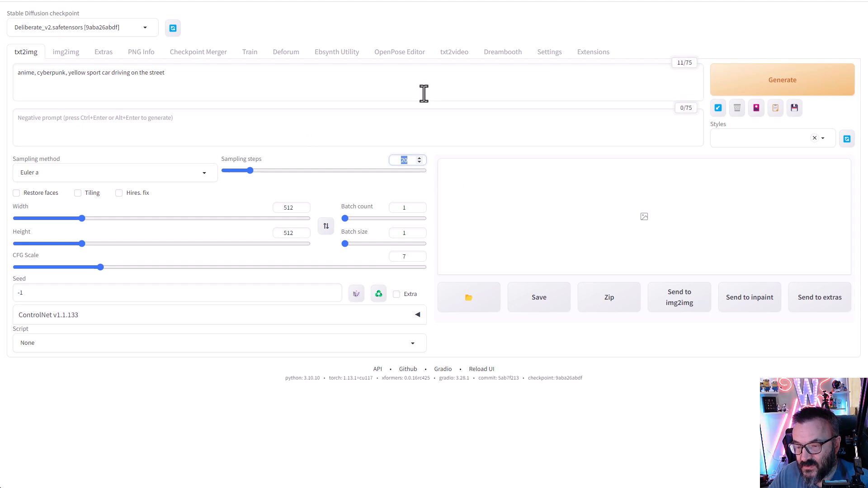
text(50)
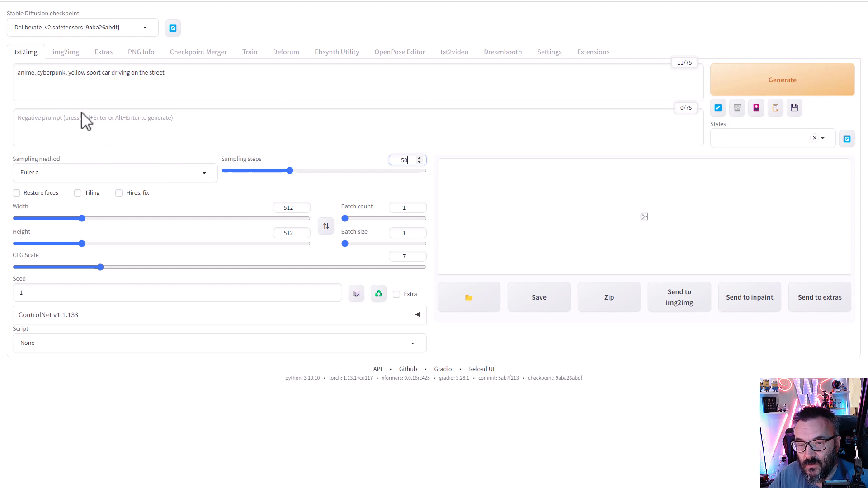
click(203, 177)
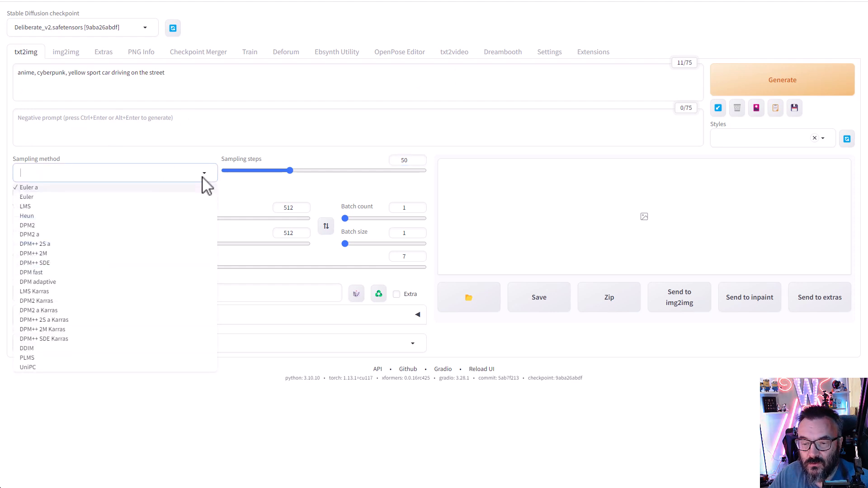
click(68, 320)
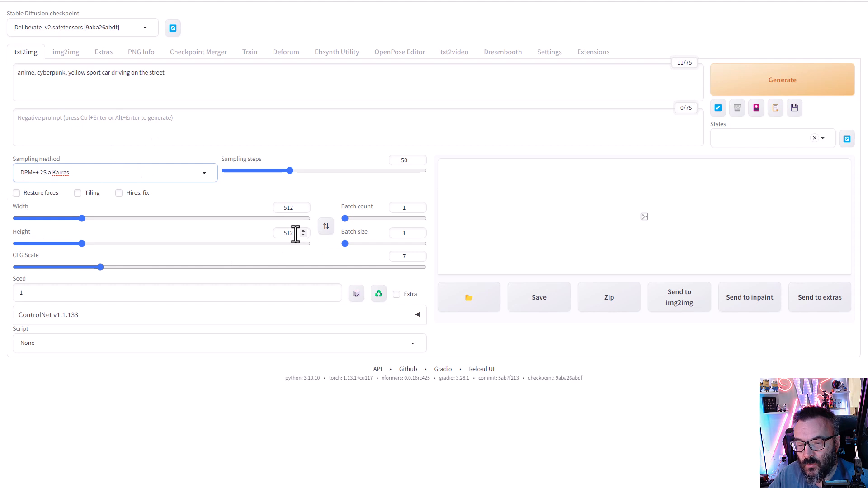
double_click(289, 208)
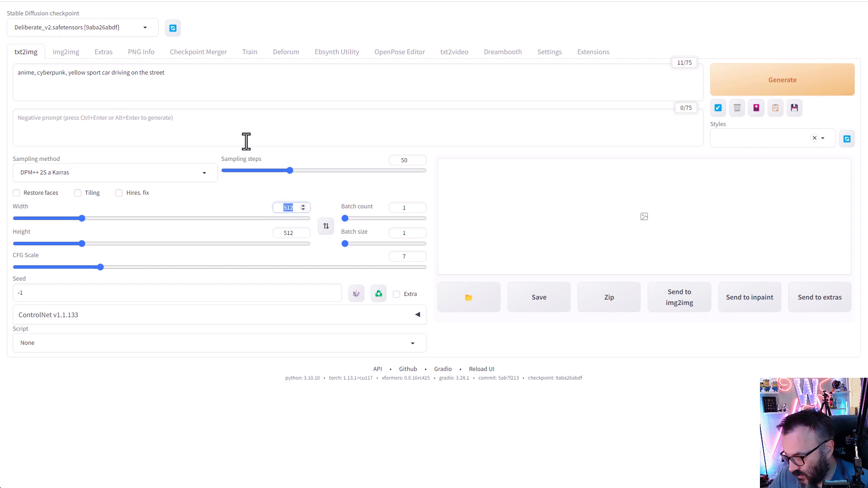
text(768)
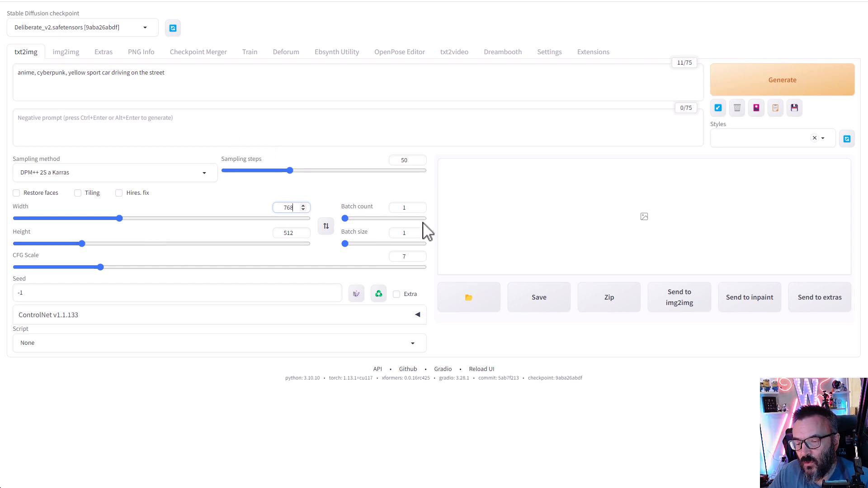
- Set the batch count to 6 and generate the images
click(396, 207)
drag(407, 207, 394, 205)
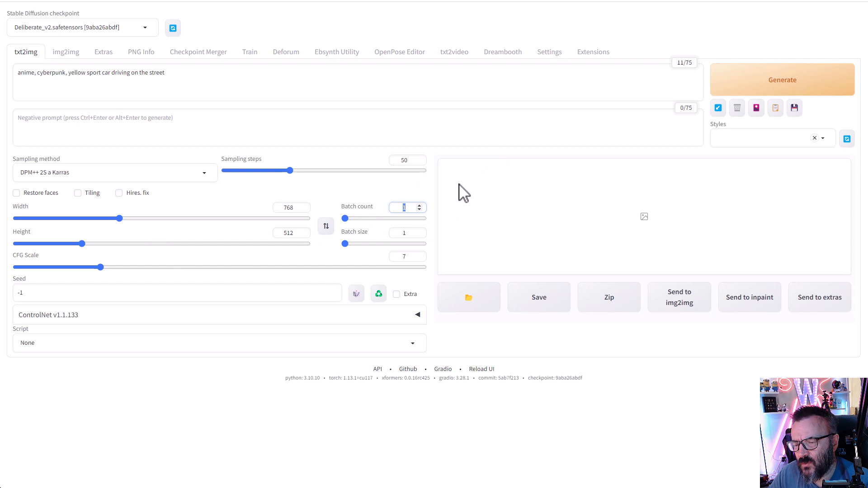
text(6)
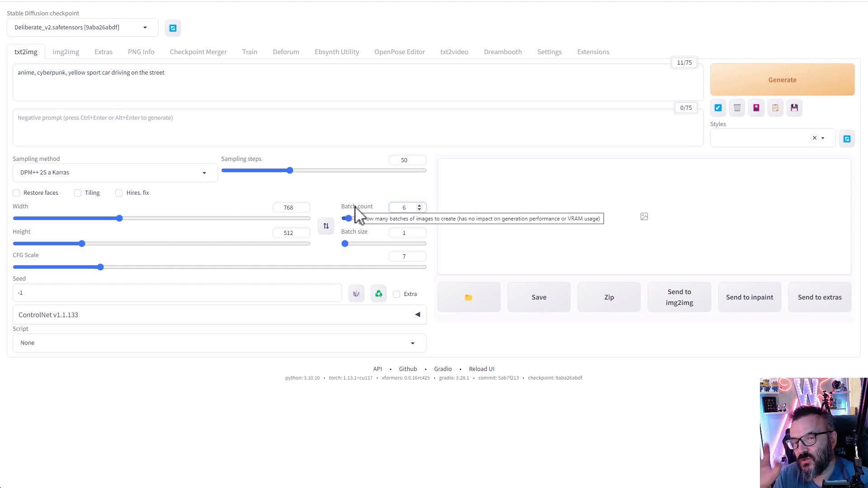
click(778, 81)
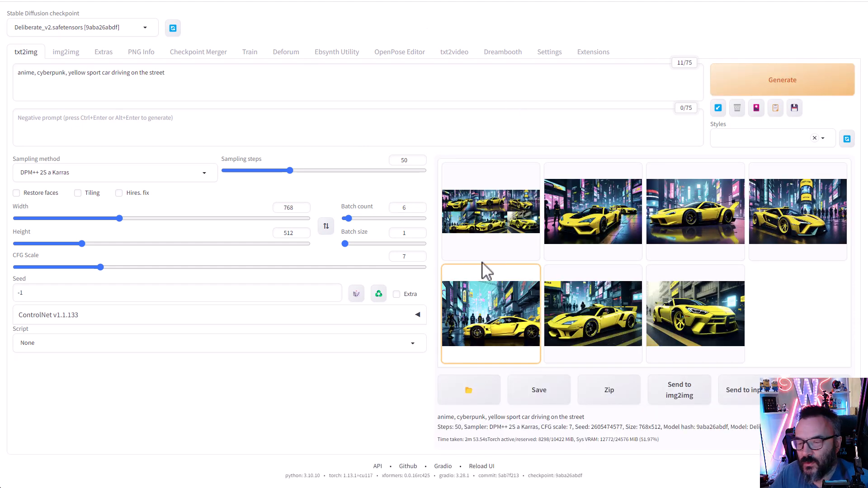
click(622, 223)
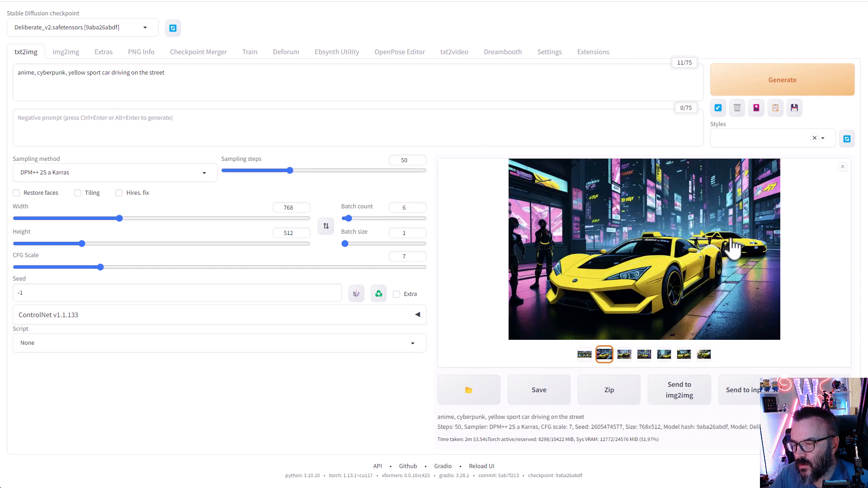
click(624, 356)
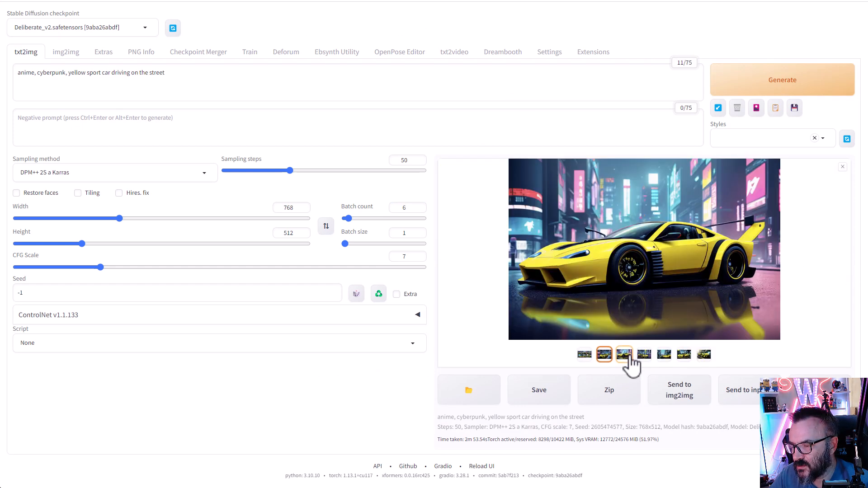
click(664, 358)
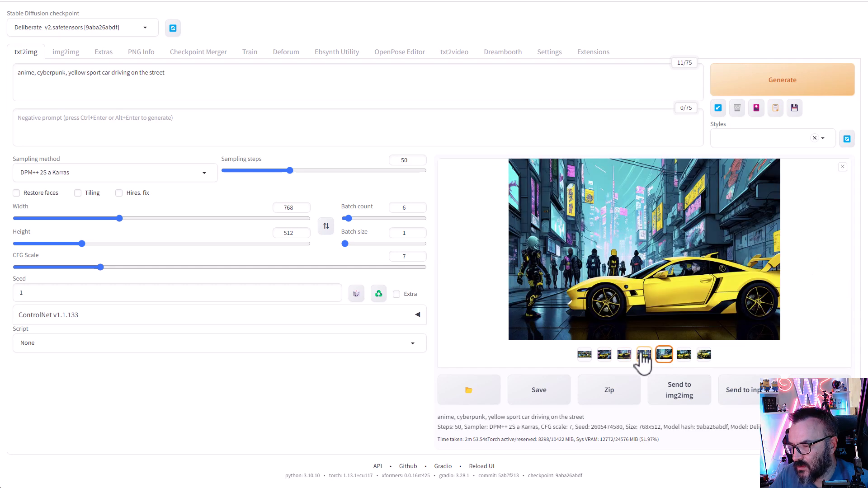
click(643, 355)
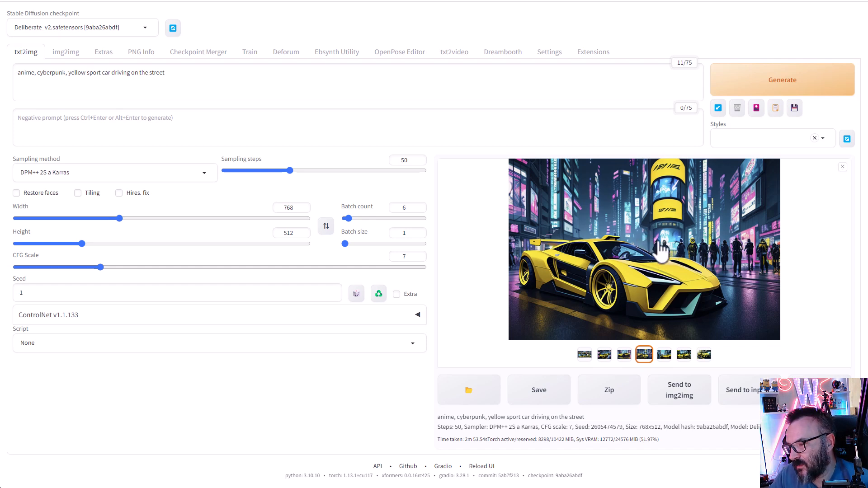
click(379, 298)
drag(74, 293, 3, 304)
key(ctrl+c)
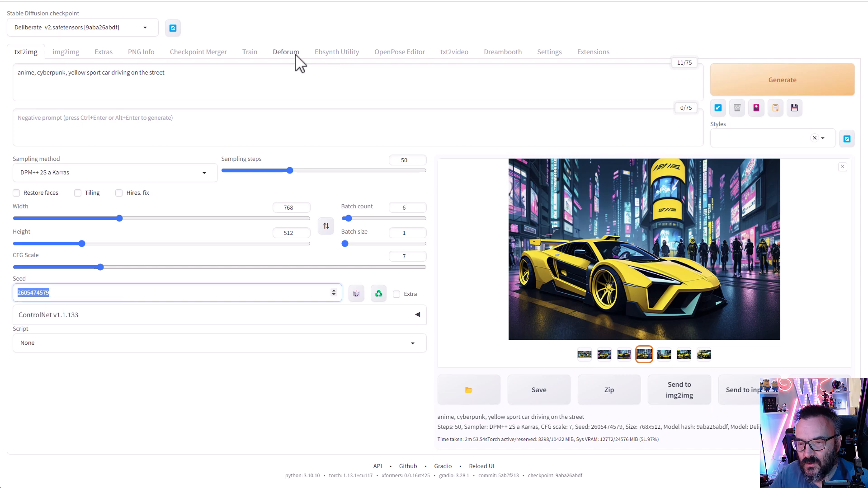
- Set the Deforum animation size to 768 width by 512 height
click(283, 53)
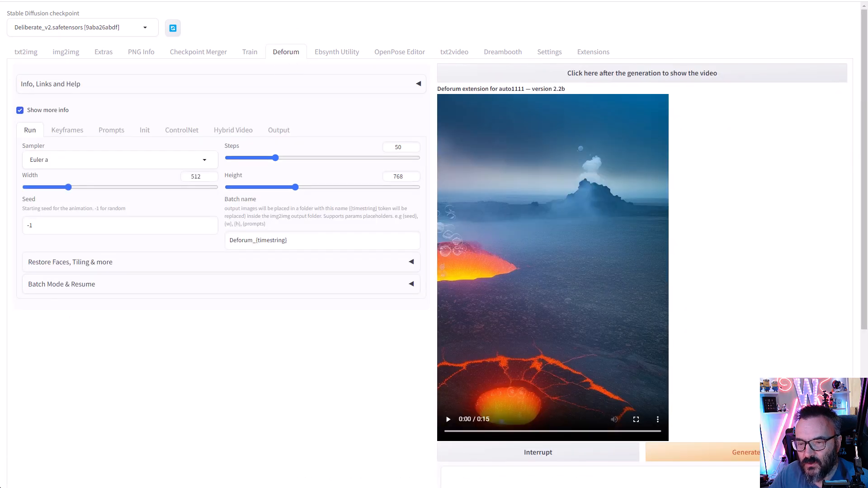
click(28, 53)
click(292, 52)
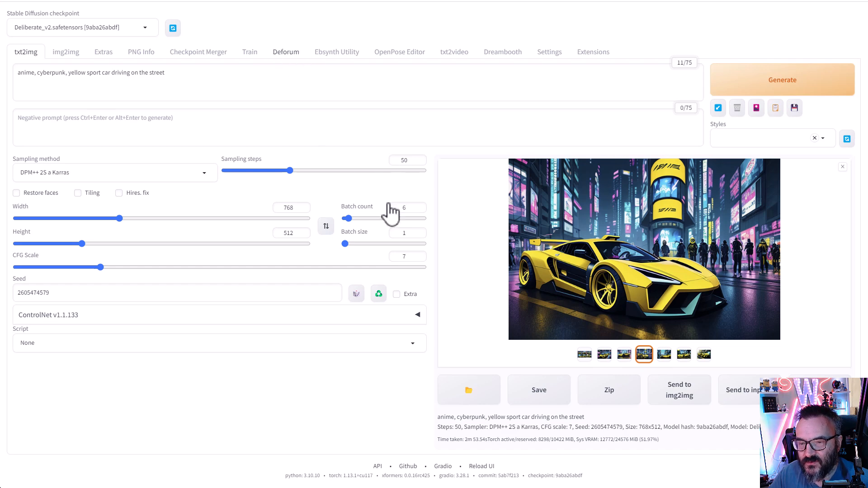
double_click(403, 177)
text(512)
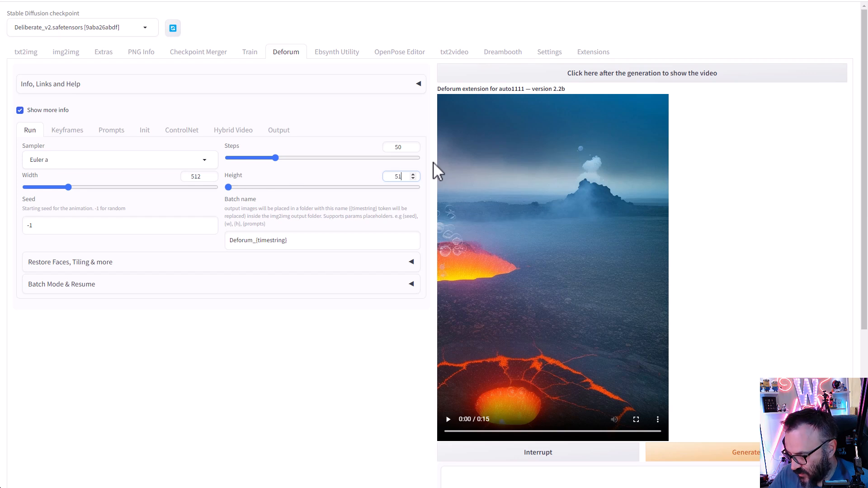
double_click(200, 176)
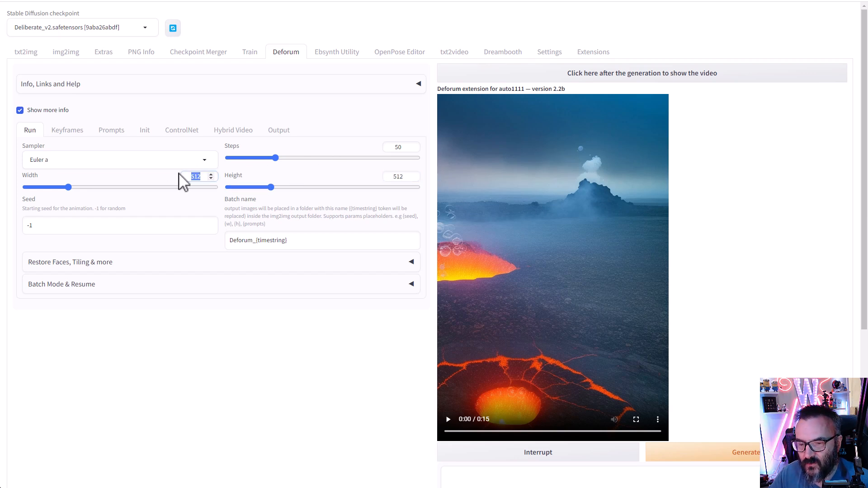
text(768)
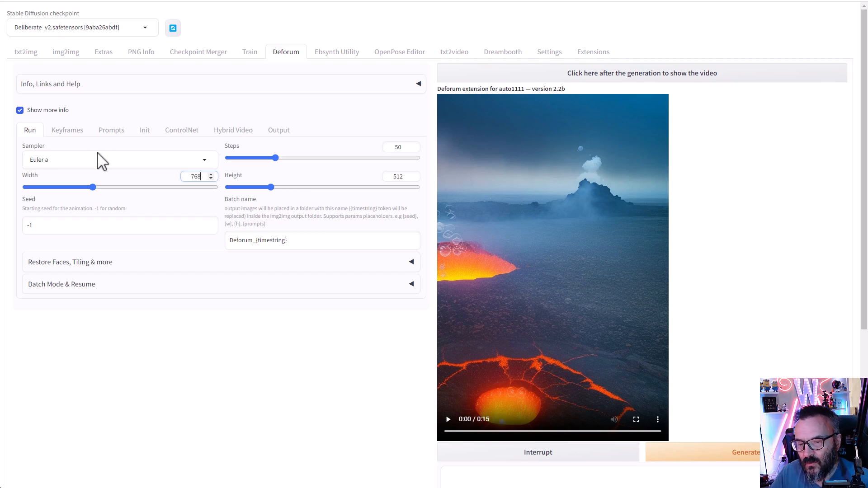
click(93, 223)
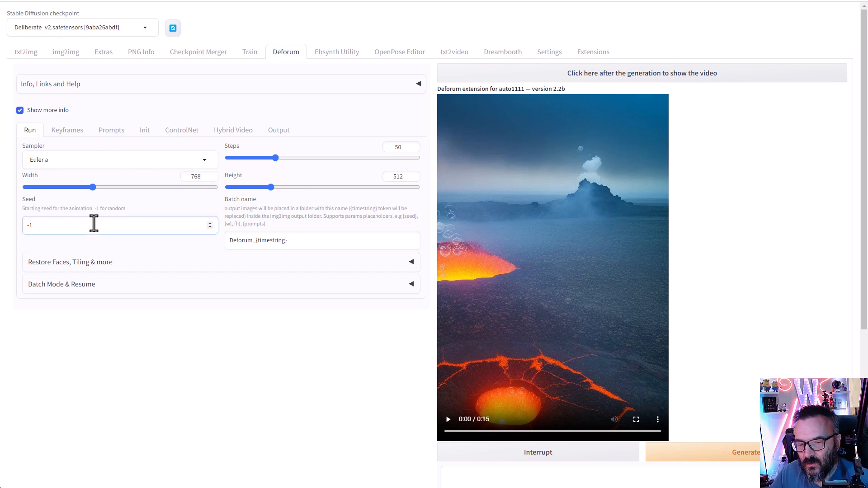
double_click(42, 226)
key(ctrl+v)
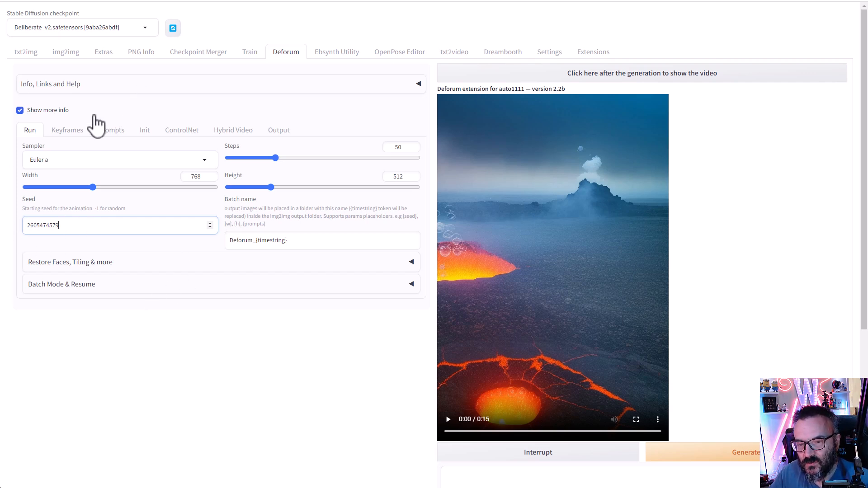
click(67, 130)
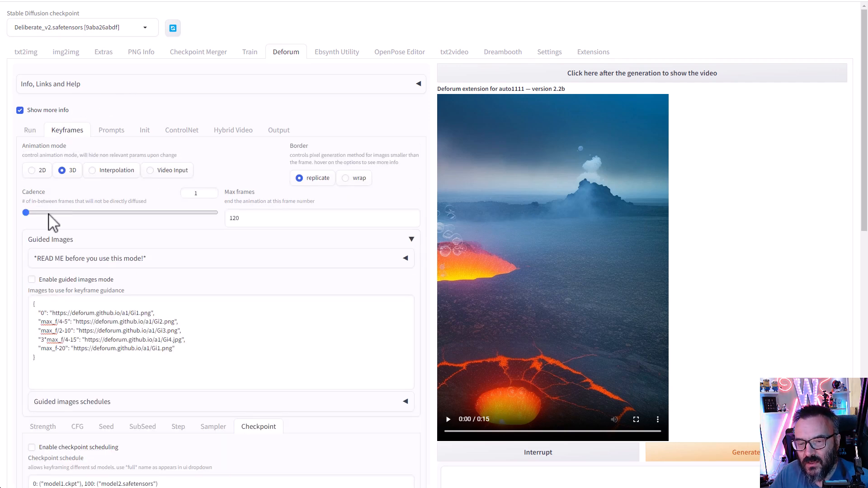
- Select 2D animation mode and review cadence 1, max frames 120 and 2D motion schedules
scroll(83, 252, down, 1)
scroll(84, 252, up, 1)
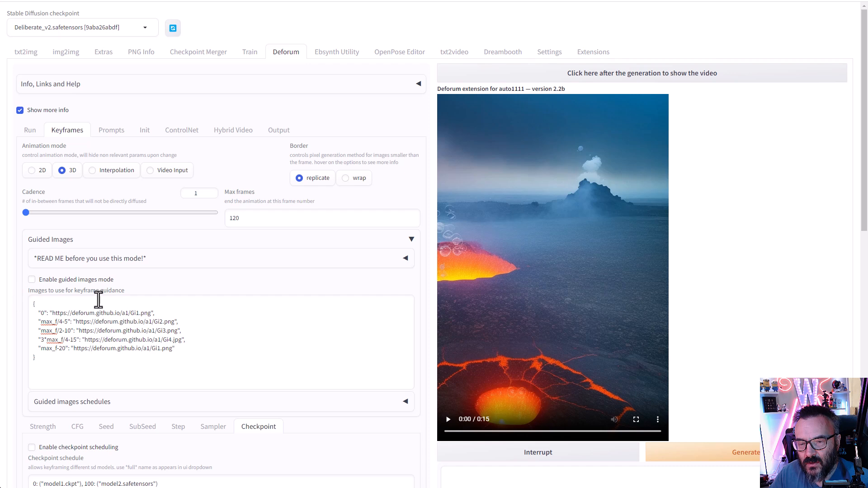
click(34, 174)
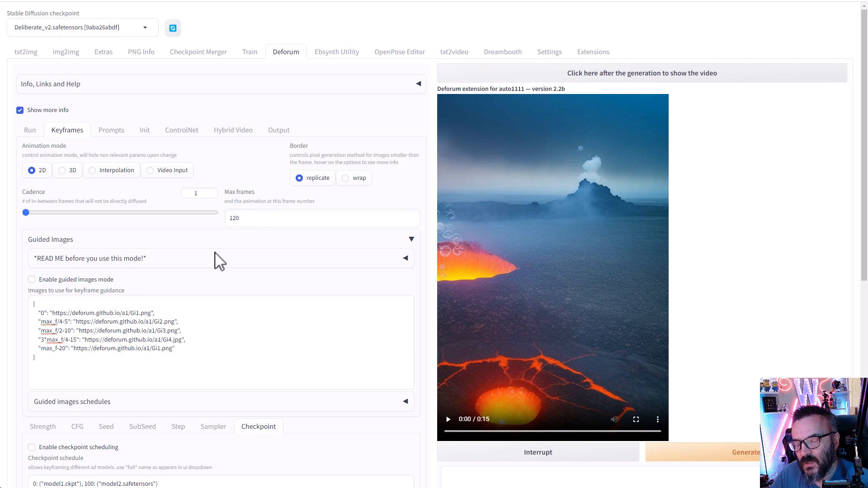
scroll(188, 262, down, 3)
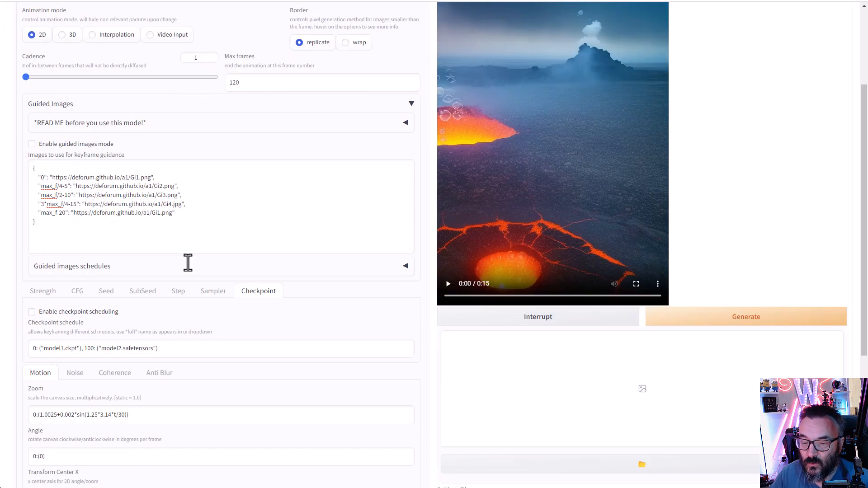
scroll(199, 242, down, 1)
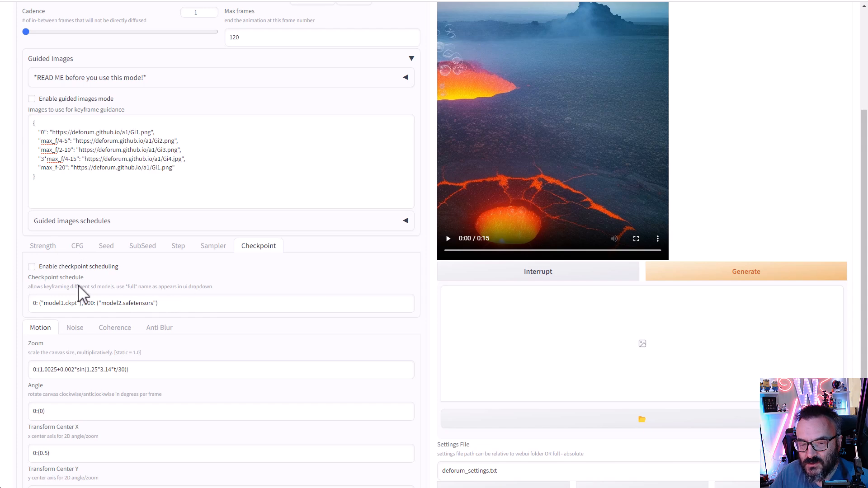
scroll(80, 292, down, 1)
scroll(106, 252, down, 3)
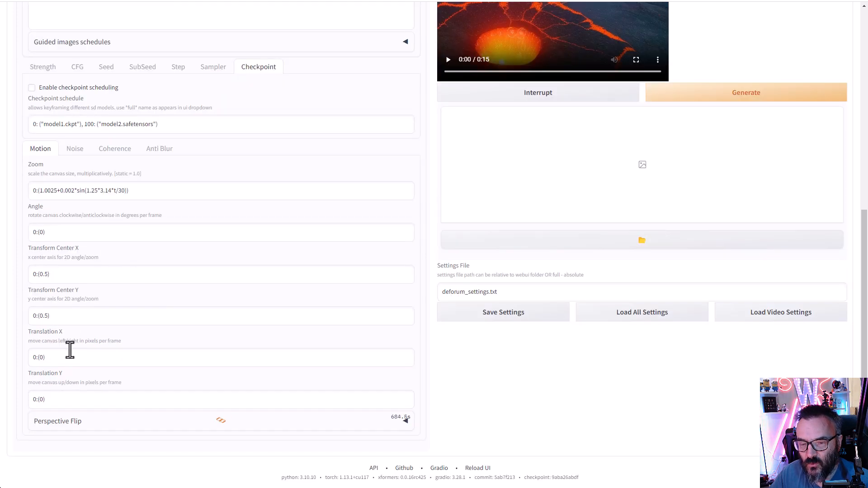
scroll(69, 354, up, 7)
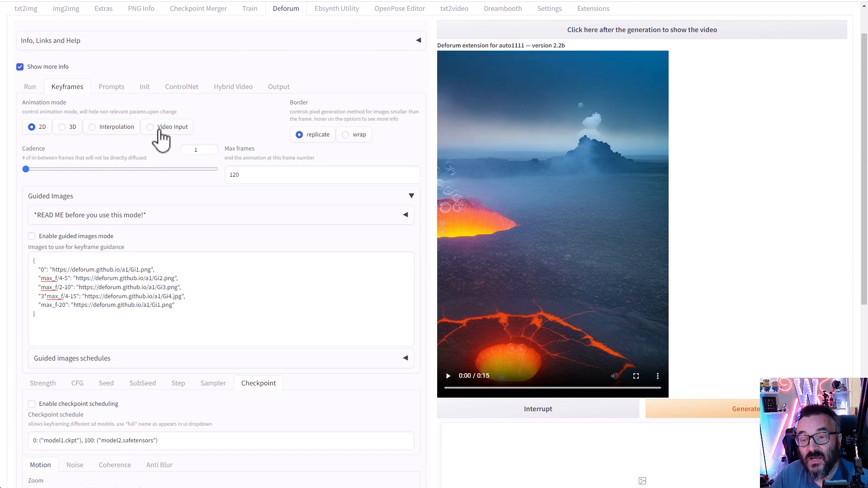
- Copy the yellow sport car prompt from the txt2img tab
click(112, 87)
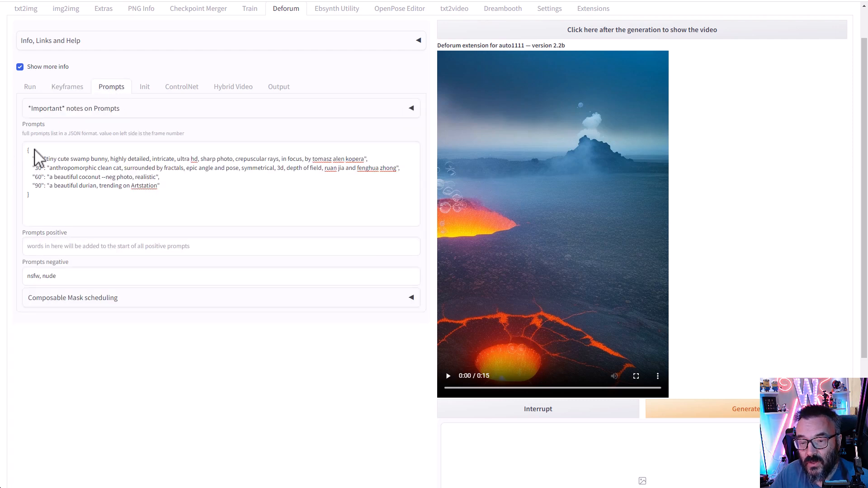
click(23, 9)
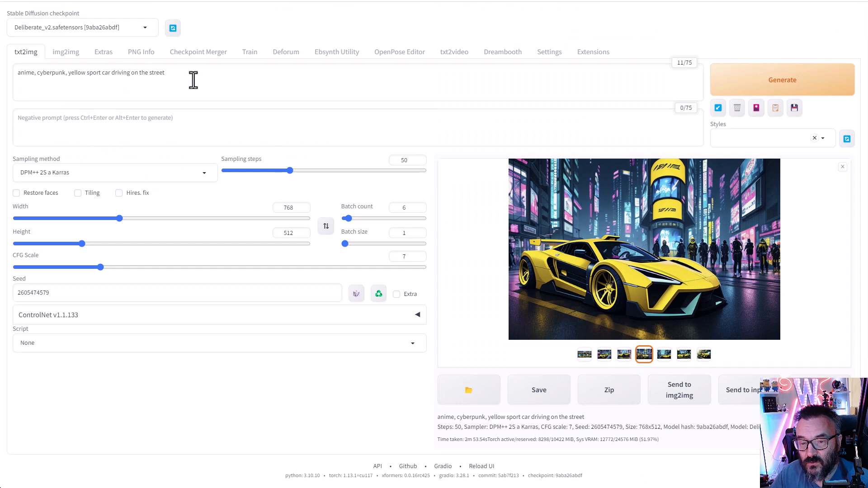
drag(193, 80, 25, 64)
key(ctrl+c)
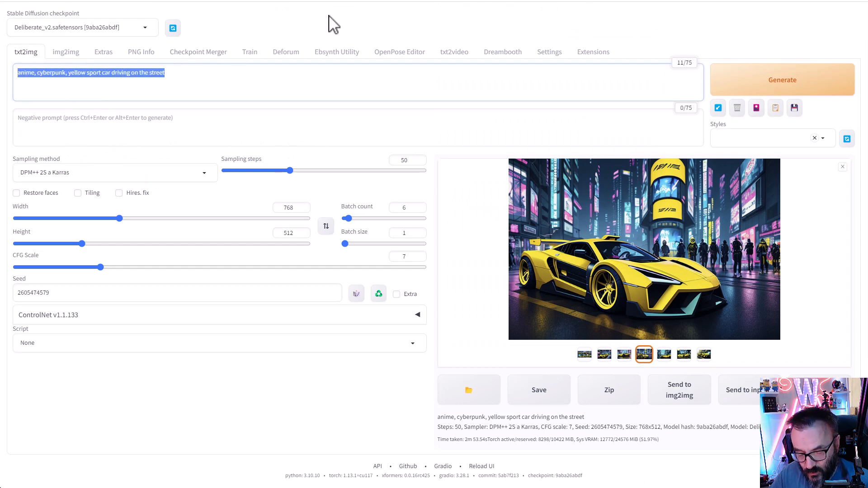
click(281, 53)
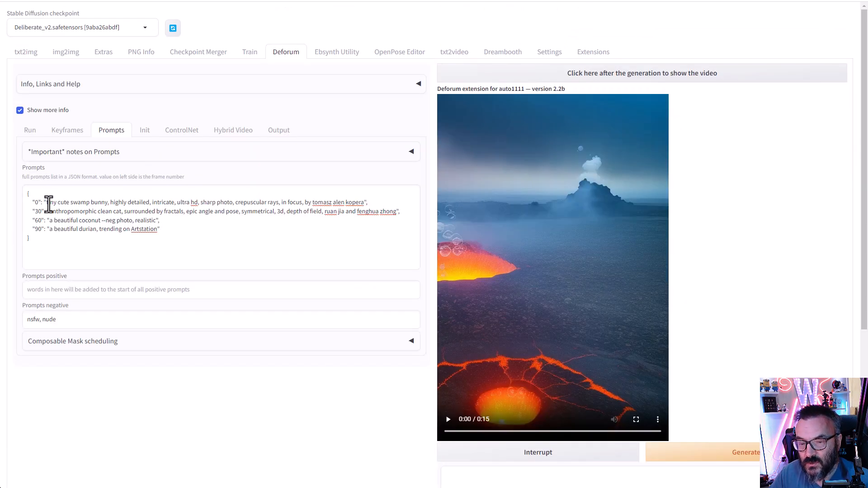
- Paste the car prompt over the frame 0, 30, 60 and 90 prompts
drag(45, 202, 359, 203)
key(ctrl+v)
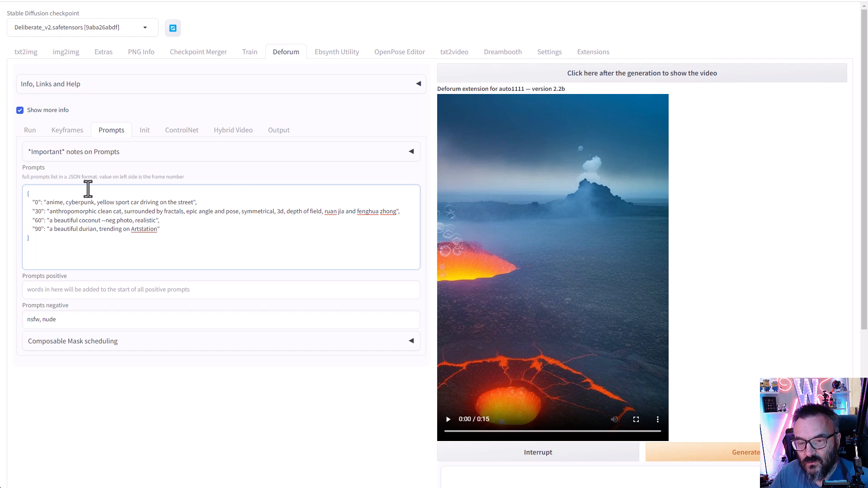
drag(49, 215, 389, 214)
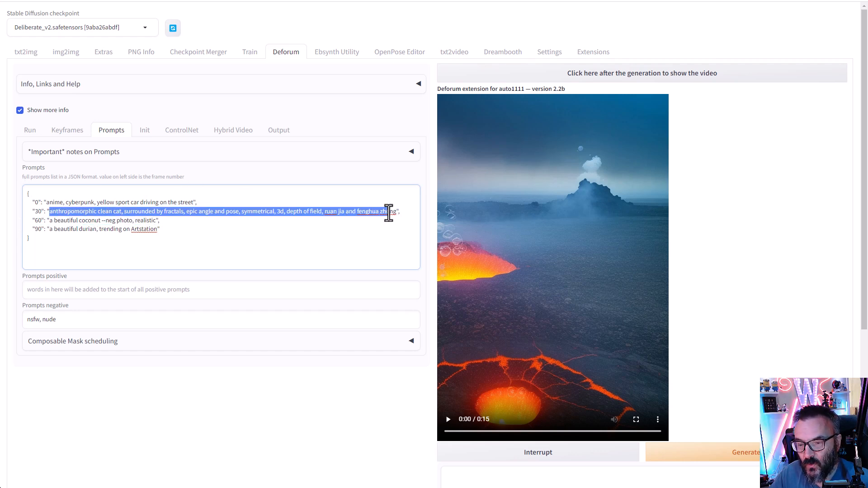
key(ctrl+v)
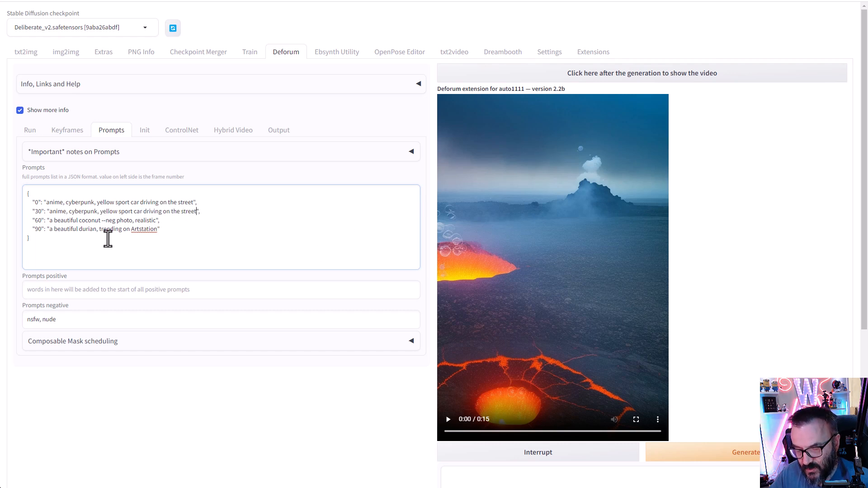
drag(50, 220, 157, 220)
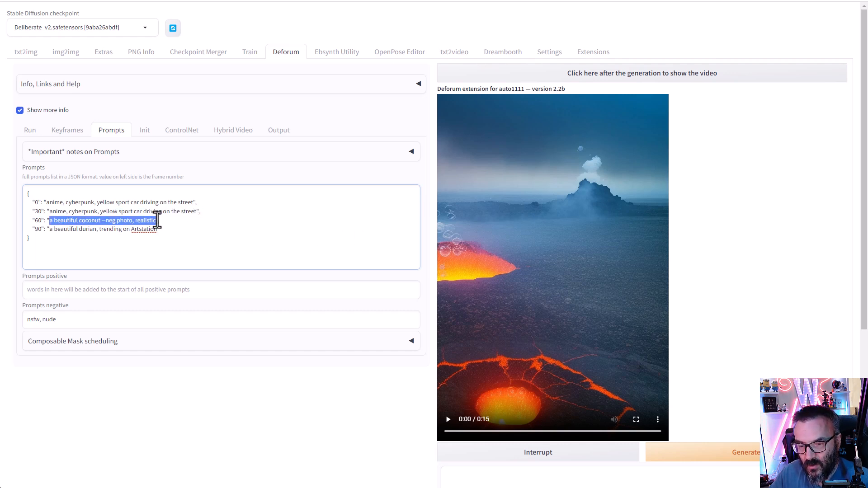
key(ctrl+v)
drag(49, 229, 159, 230)
key(ctrl+v)
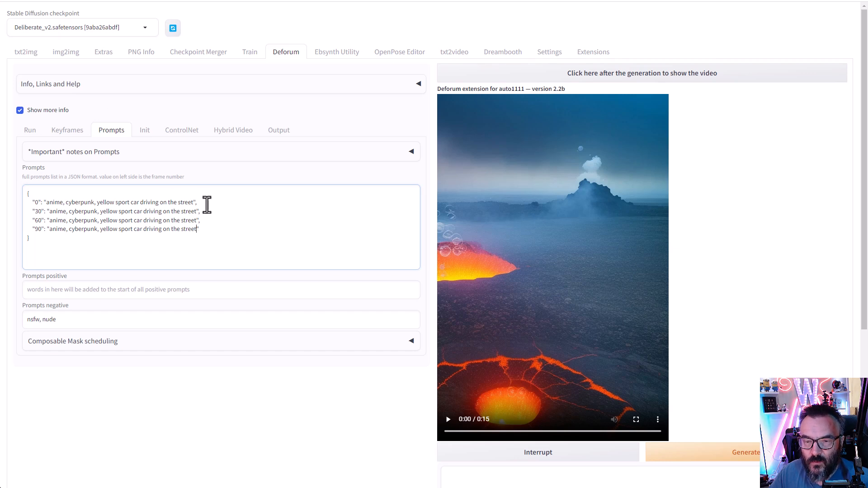
- Change the frame 30, 60 and 90 prompts from yellow to green, blue and red sport cars
double_click(109, 212)
text(green)
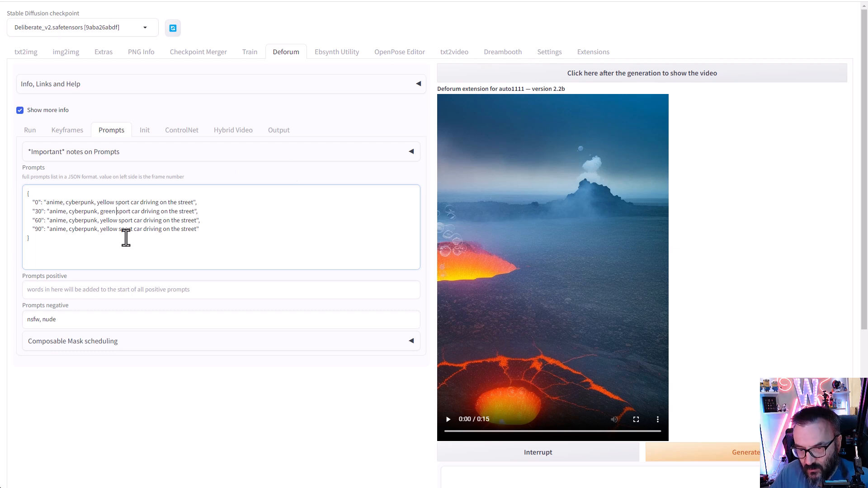
text( blue)
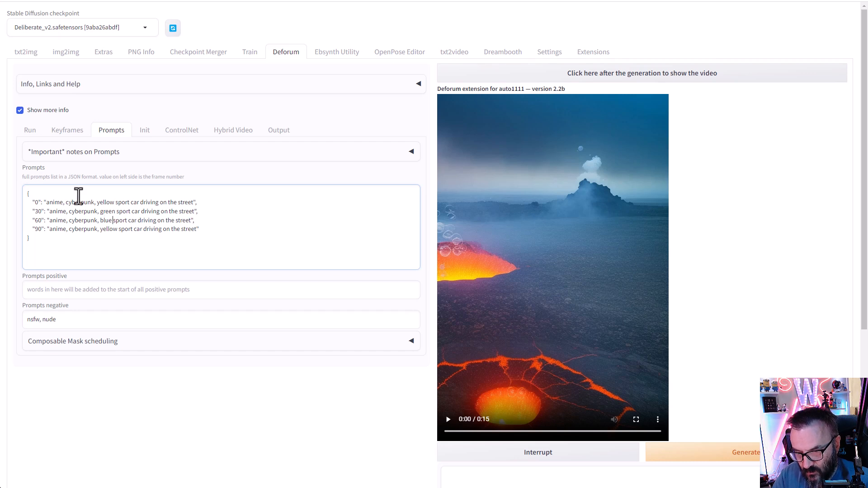
text(red)
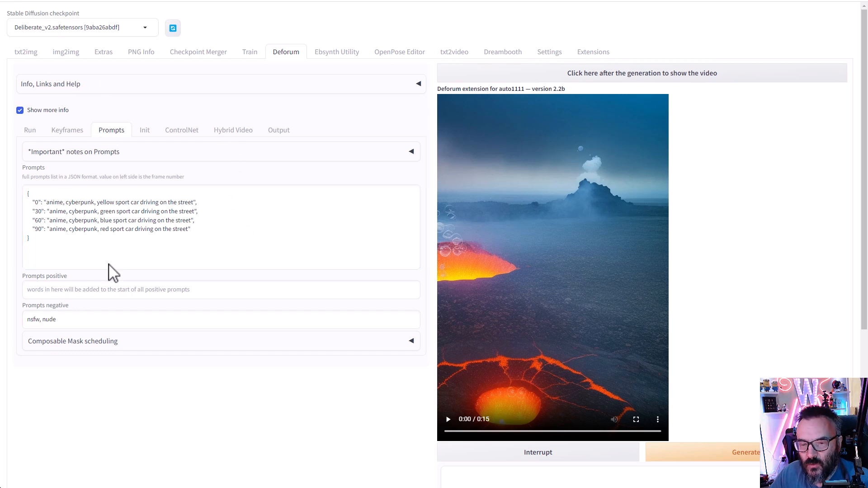
click(145, 131)
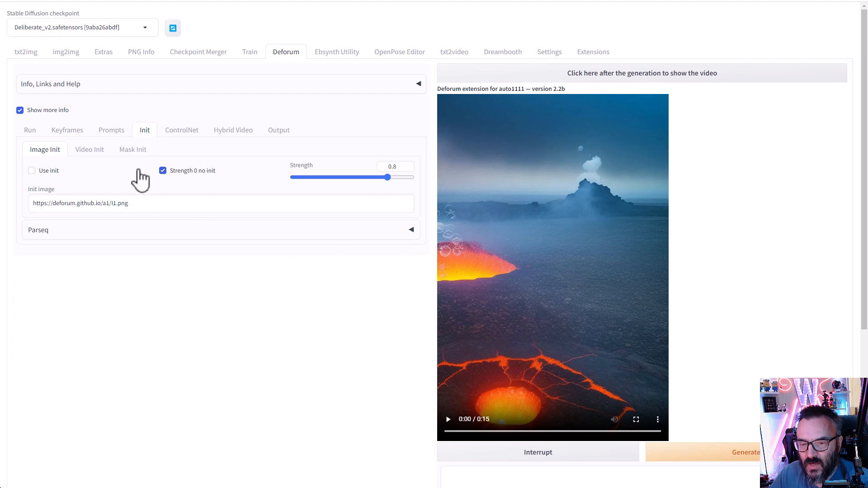
click(88, 150)
click(141, 149)
click(193, 134)
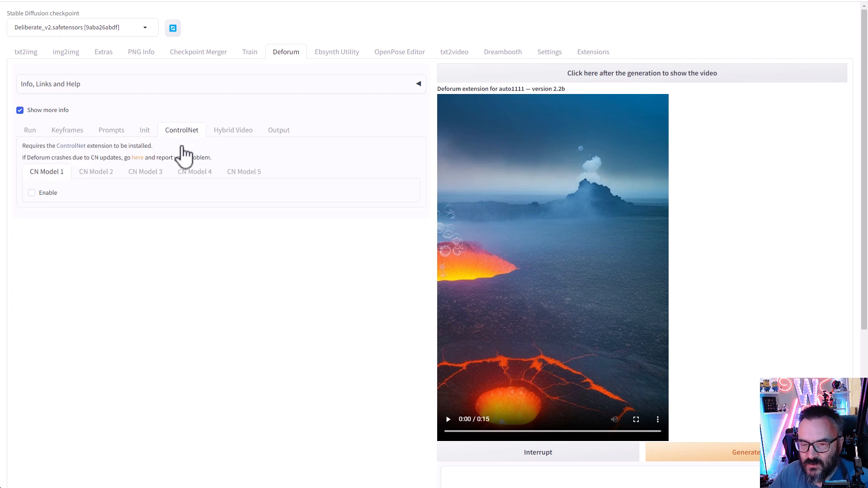
click(233, 131)
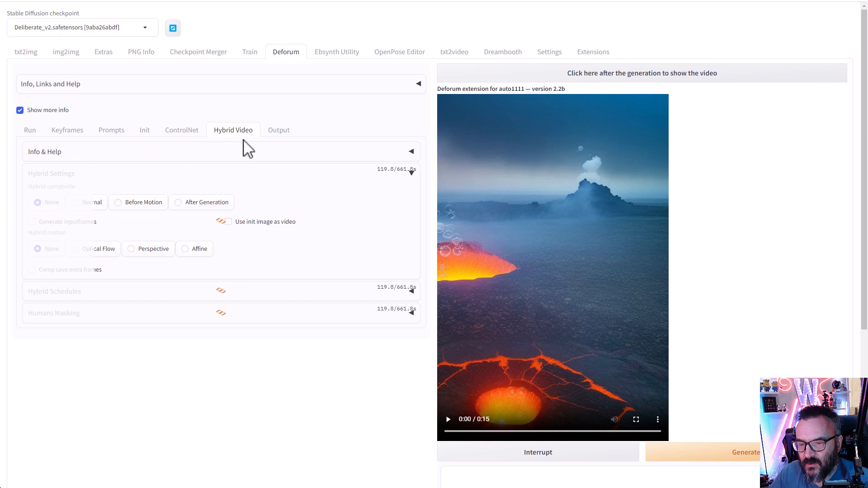
click(278, 131)
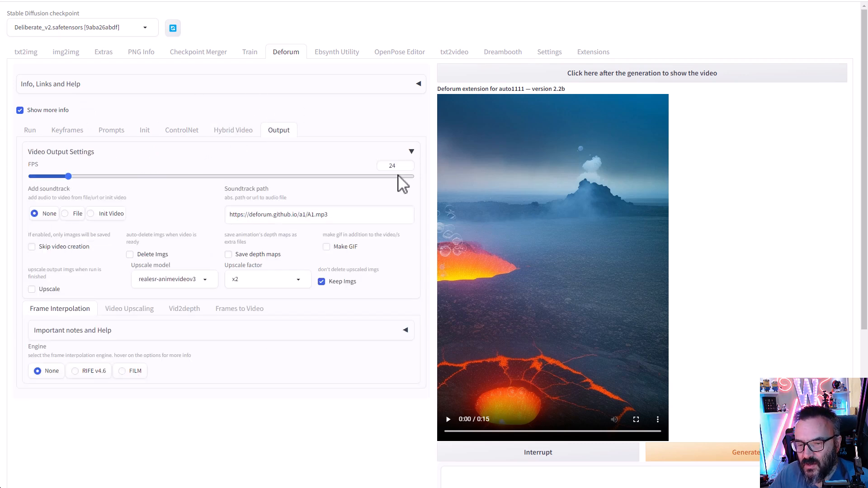
double_click(394, 166)
text(12)
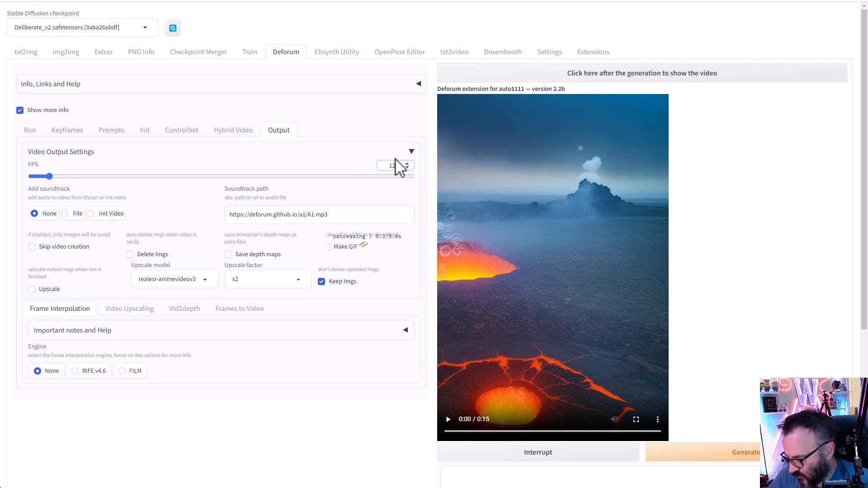
click(321, 154)
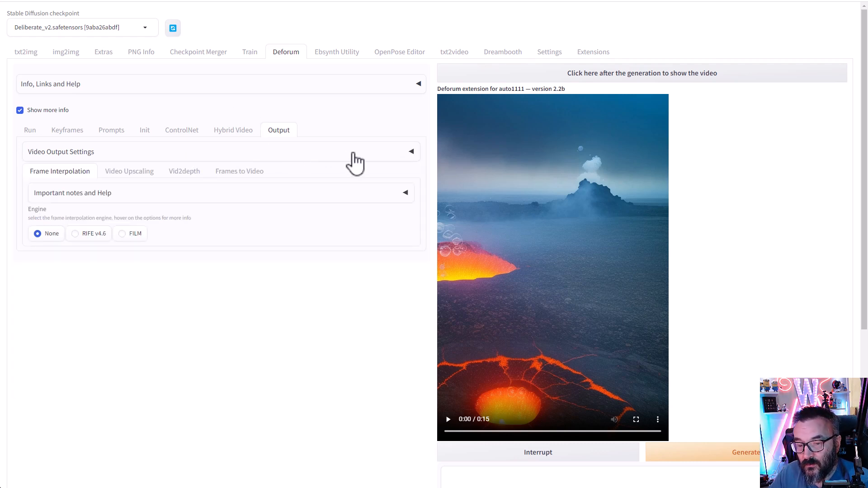
click(387, 155)
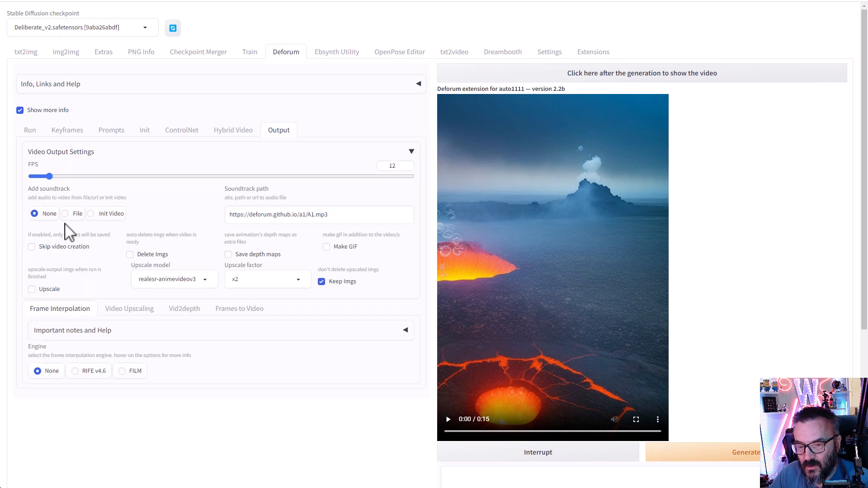
scroll(93, 233, down, 2)
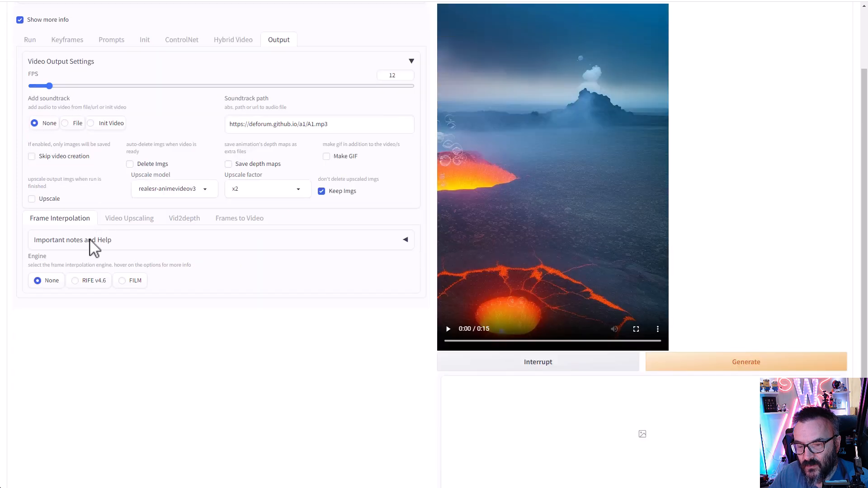
scroll(216, 263, up, 2)
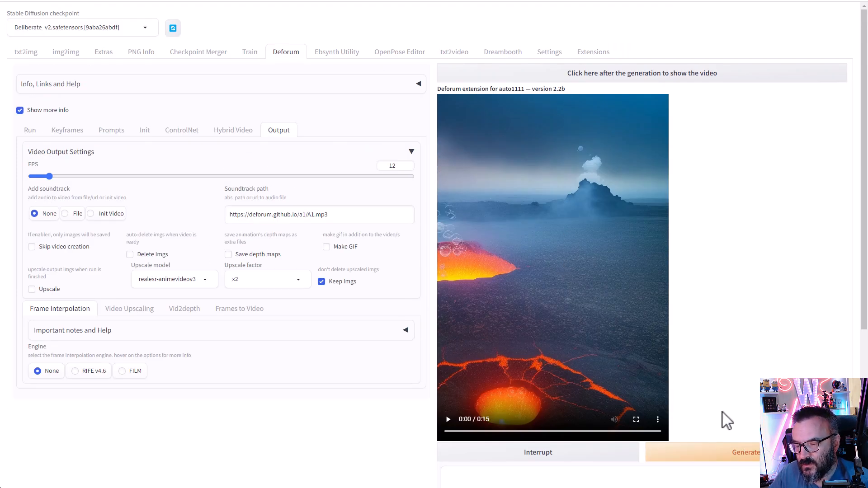
scroll(724, 415, down, 2)
- Generate the 120-frame Deforum car animation, watching the console until FFmpeg stitches the MP4
click(759, 364)
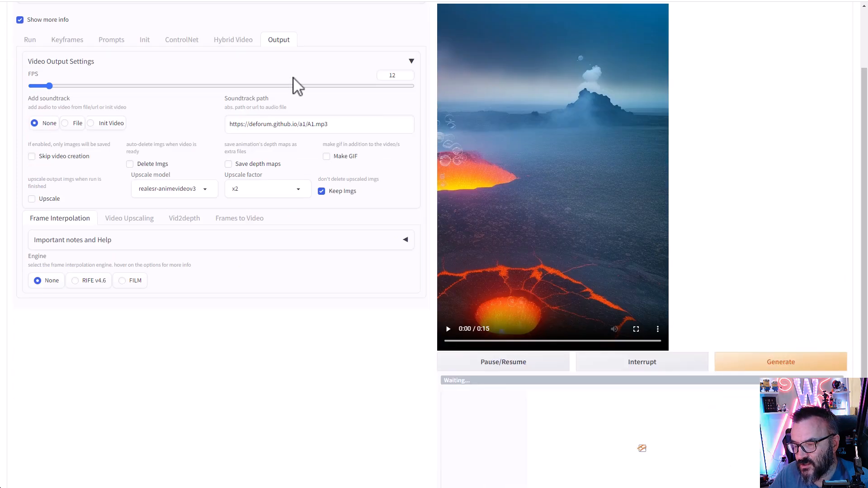
key(alt+Tab)
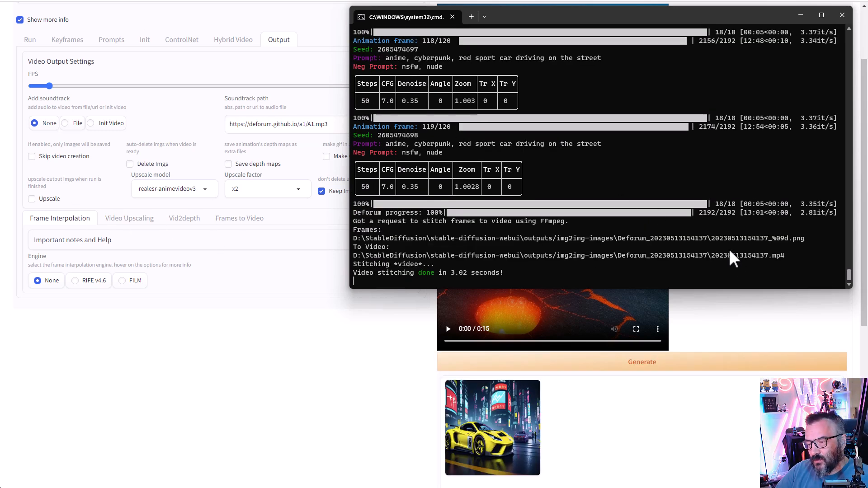
click(783, 319)
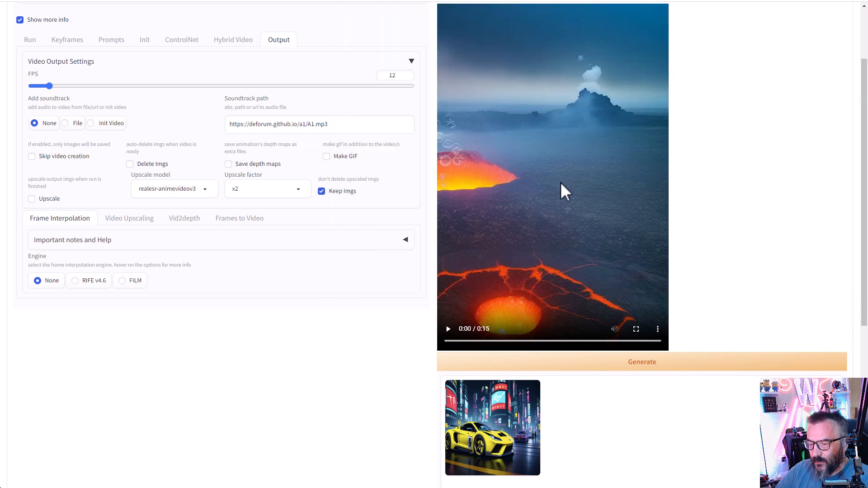
scroll(557, 180, up, 2)
- Load the rendered cyberpunk car video into the Deforum preview and play it
click(565, 78)
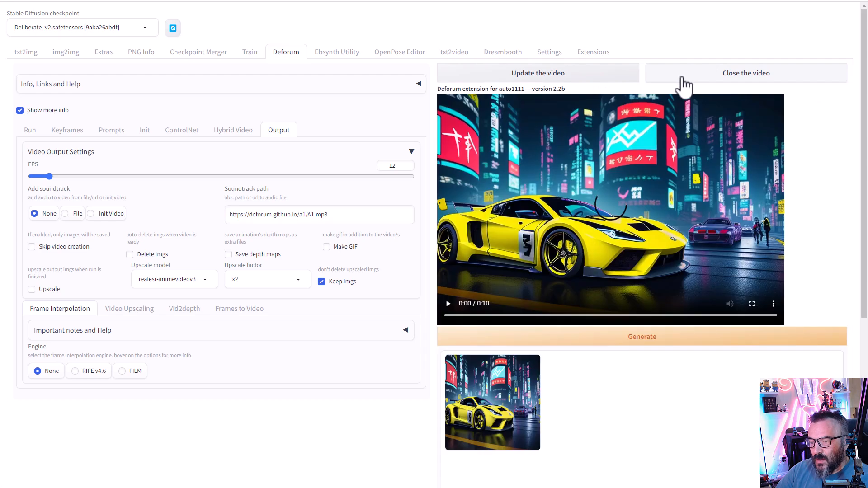
click(449, 306)
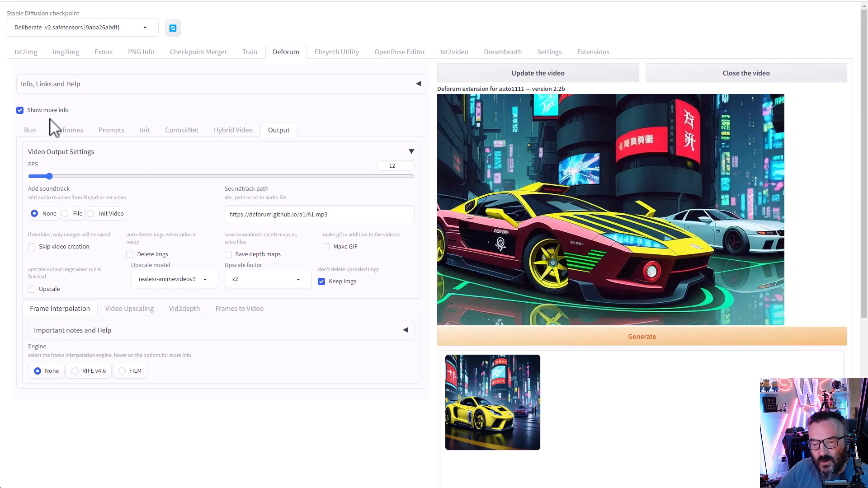
- Review the Keyframes guided images schedules, including Image strength, then switch to txt2video
click(28, 131)
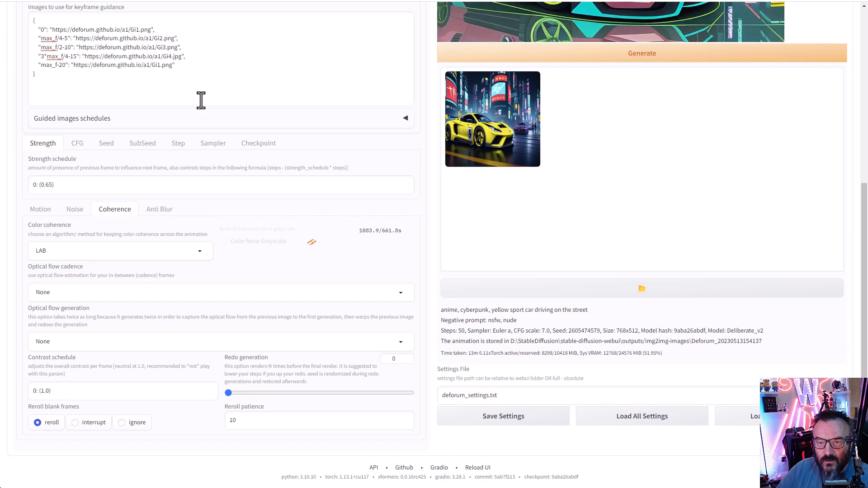
scroll(12, 108, up, 3)
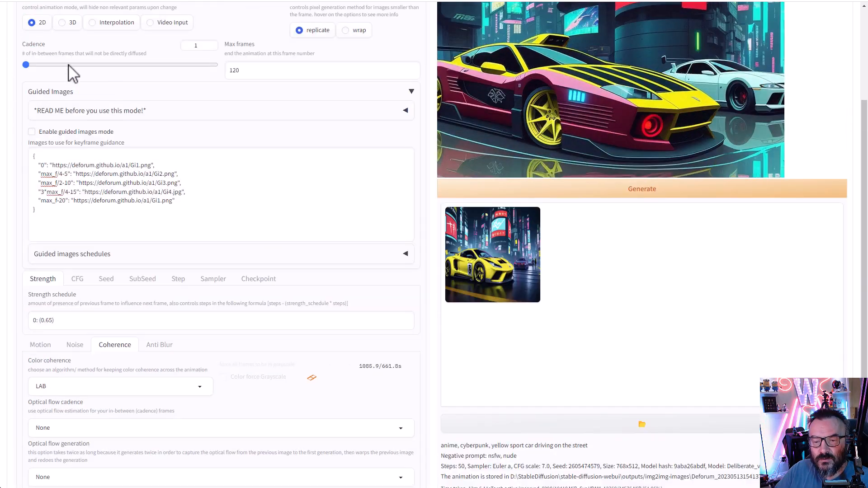
scroll(66, 269, down, 1)
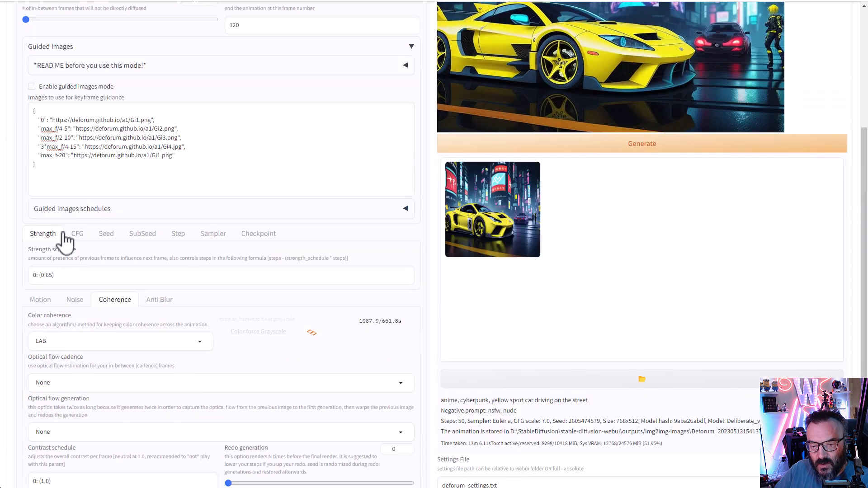
click(407, 217)
scroll(83, 229, down, 1)
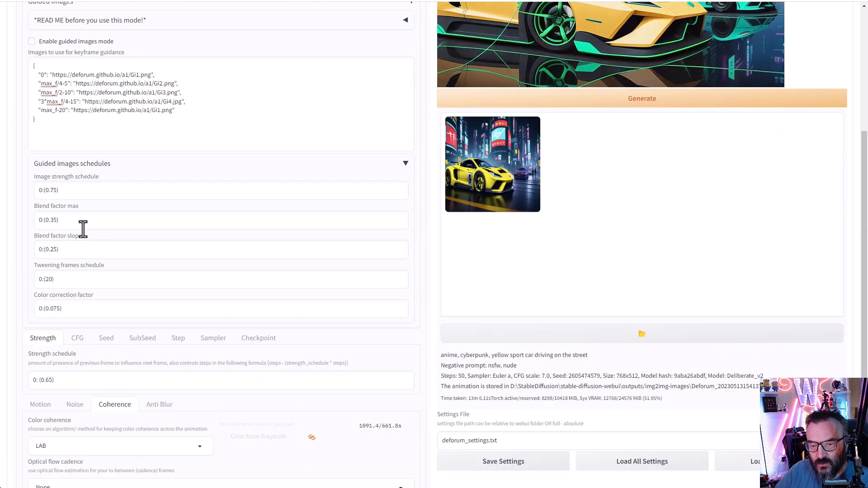
click(70, 189)
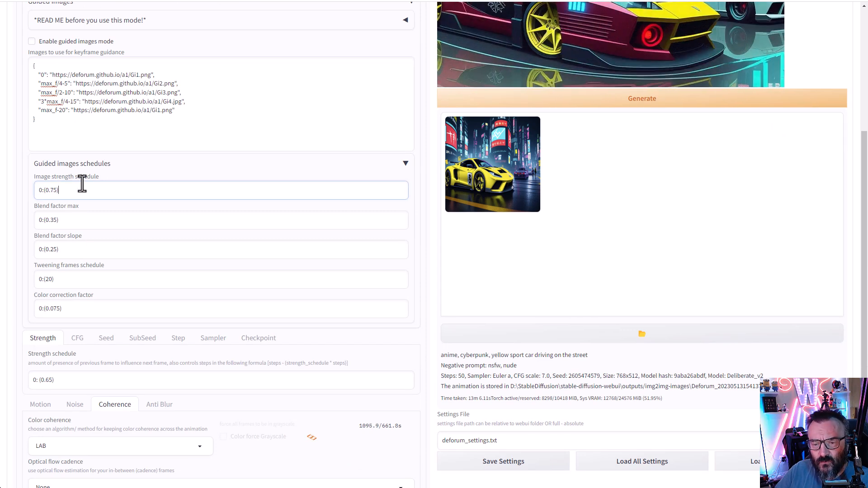
scroll(82, 184, down, 1)
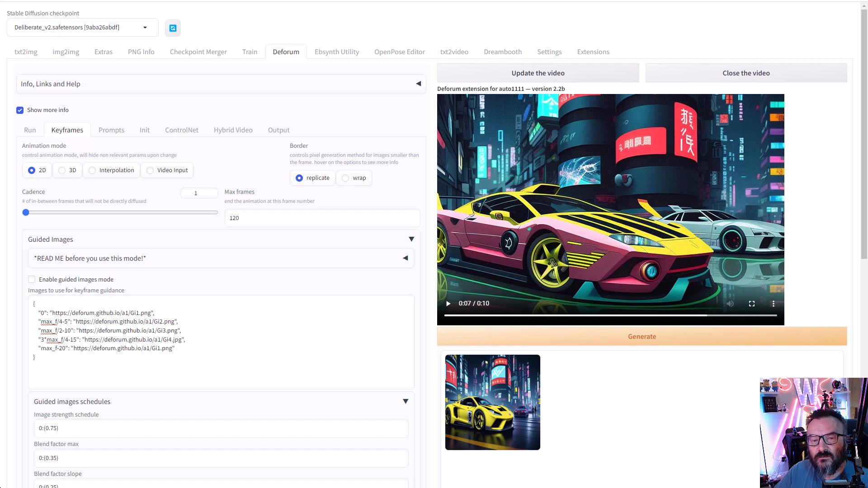
click(454, 52)
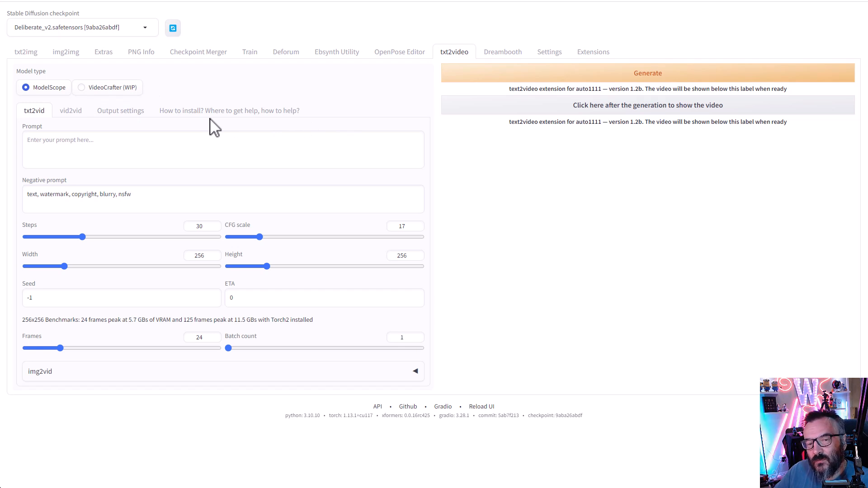
- Copy the yellow sports car prompt from txt2img into the txt2video Prompt box
click(32, 53)
drag(240, 77, 7, 72)
key(ctrl+c)
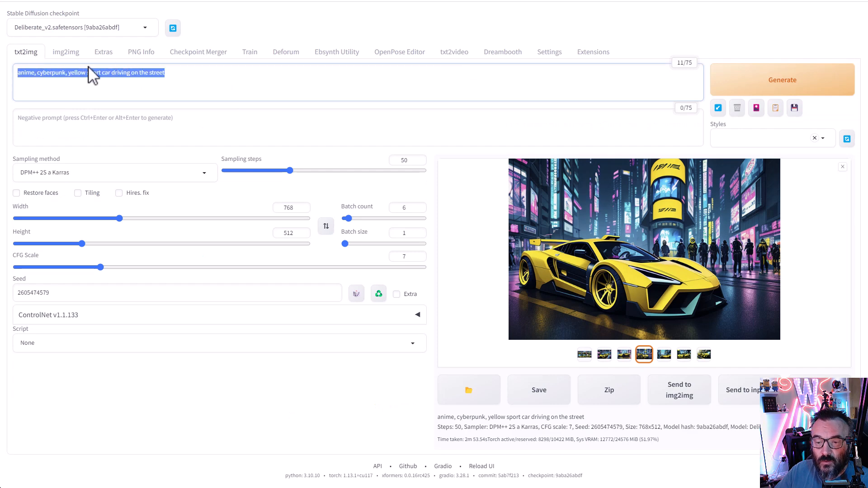
click(454, 53)
click(114, 144)
key(ctrl+v)
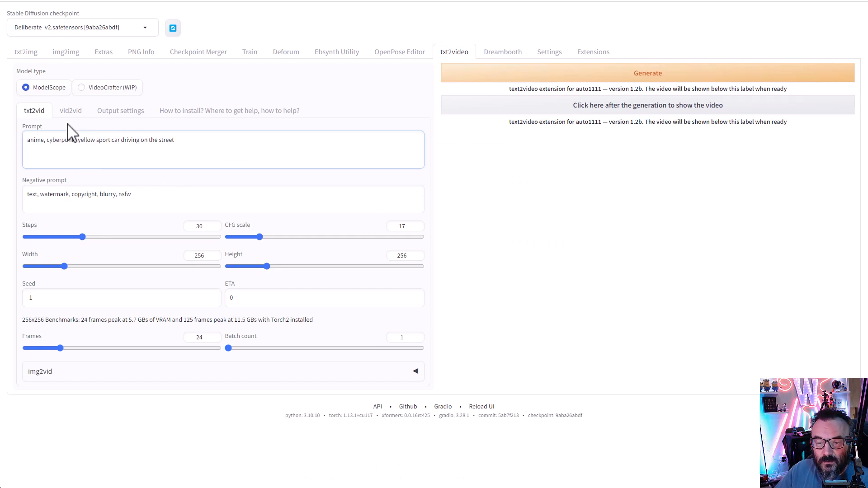
- Set Steps to 50, CFG scale to 7, Width to 768 and Height to 512
click(202, 226)
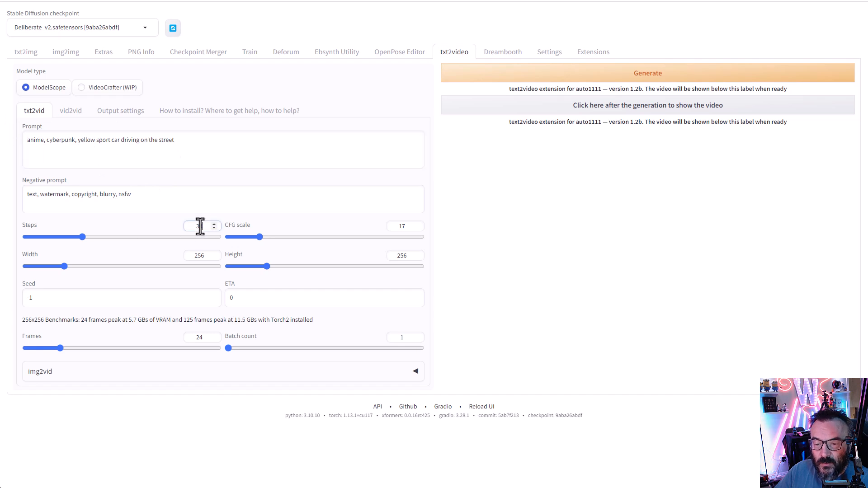
key(BackSpace)
key(BackSpace)
text(50)
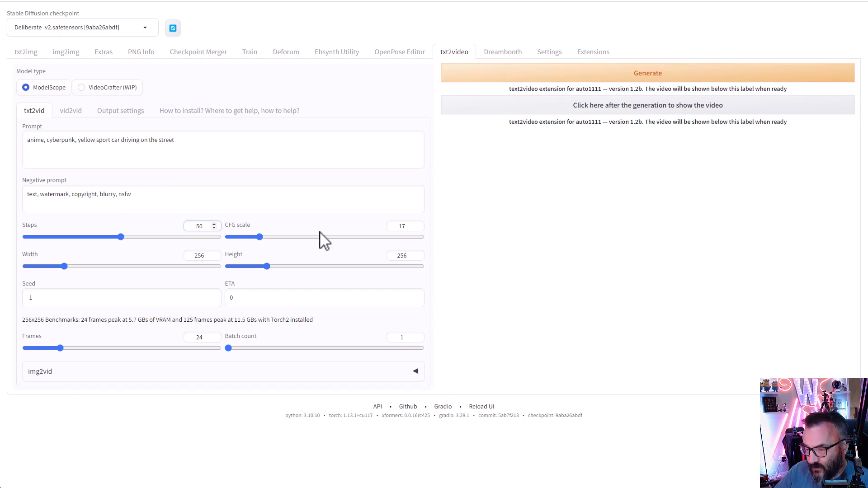
double_click(402, 226)
text(7)
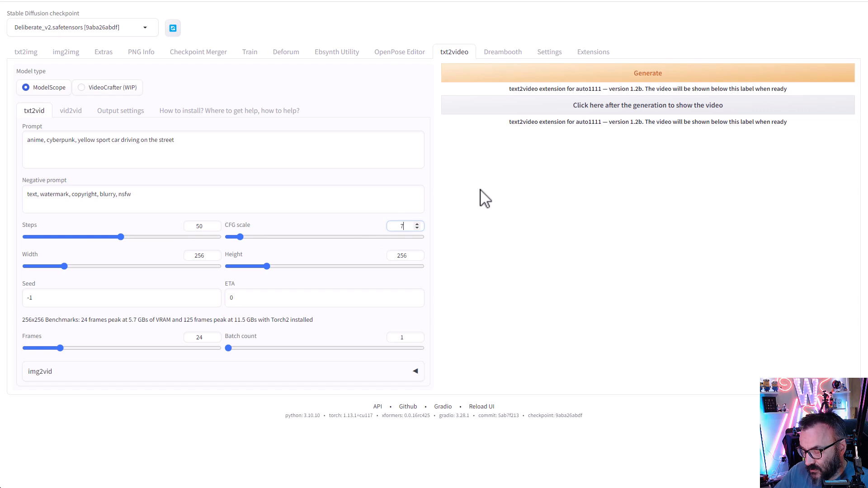
double_click(198, 256)
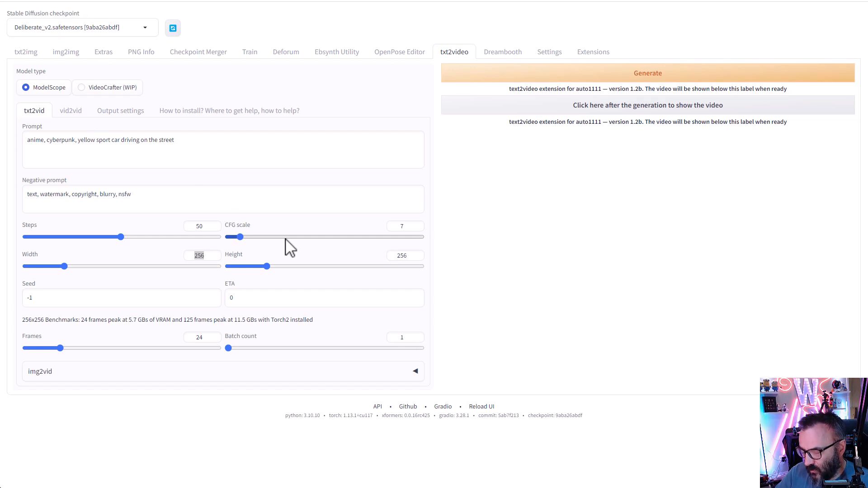
click(206, 256)
key(ctrl+a)
text(768)
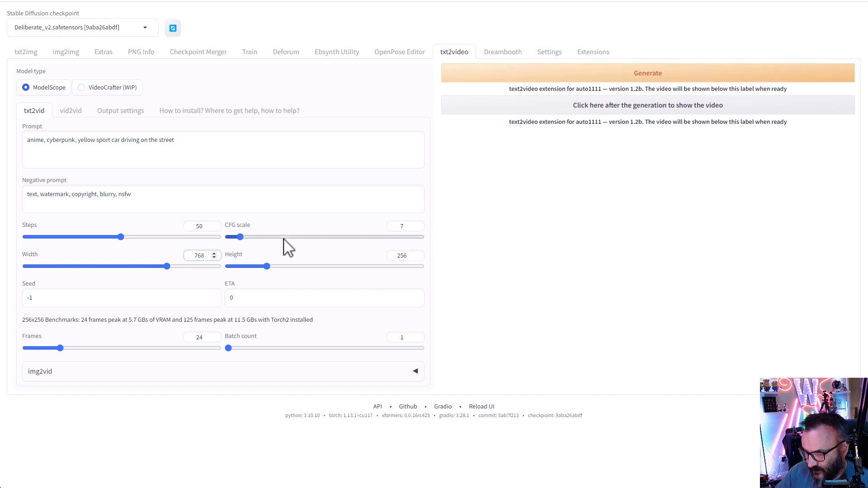
click(394, 256)
key(ctrl+a)
text(512)
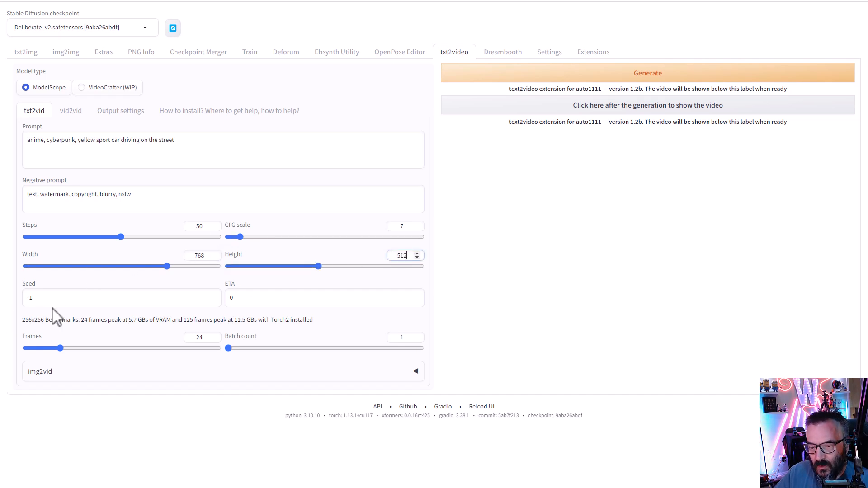
click(26, 52)
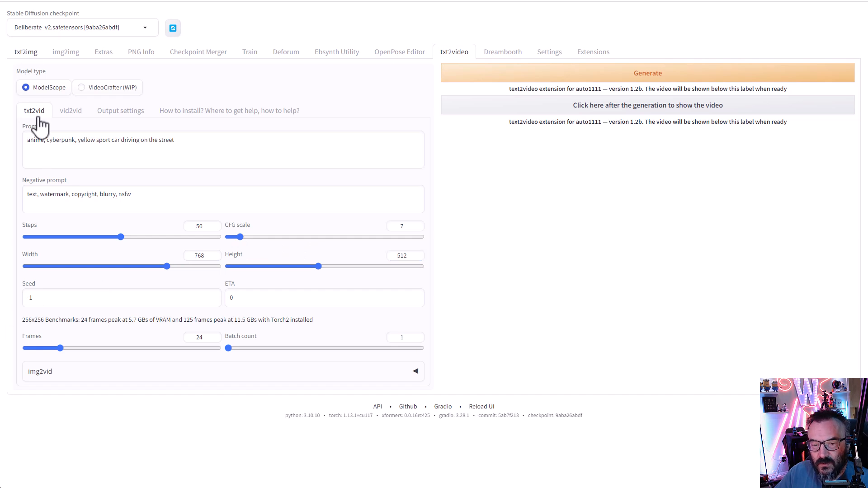
double_click(118, 294)
key(ctrl+c)
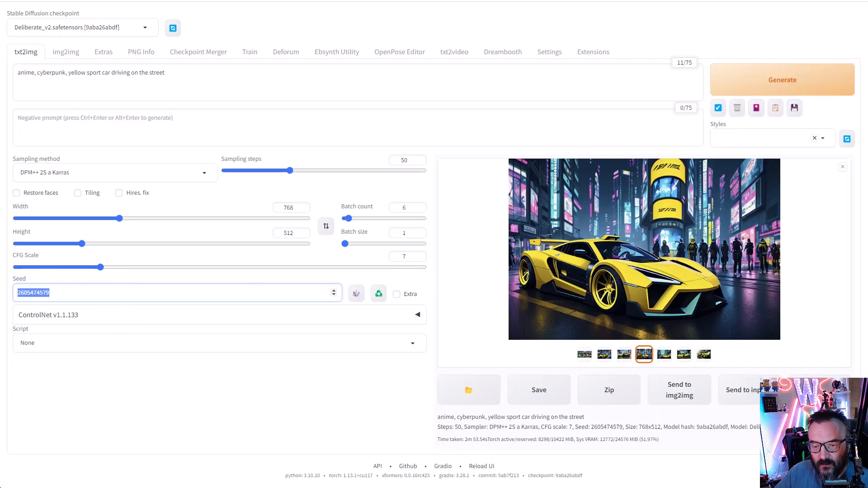
click(448, 54)
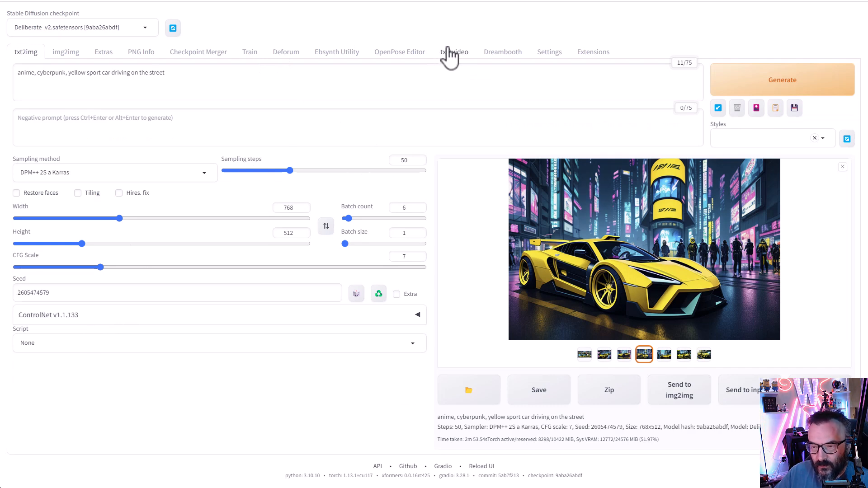
double_click(129, 295)
key(ctrl+v)
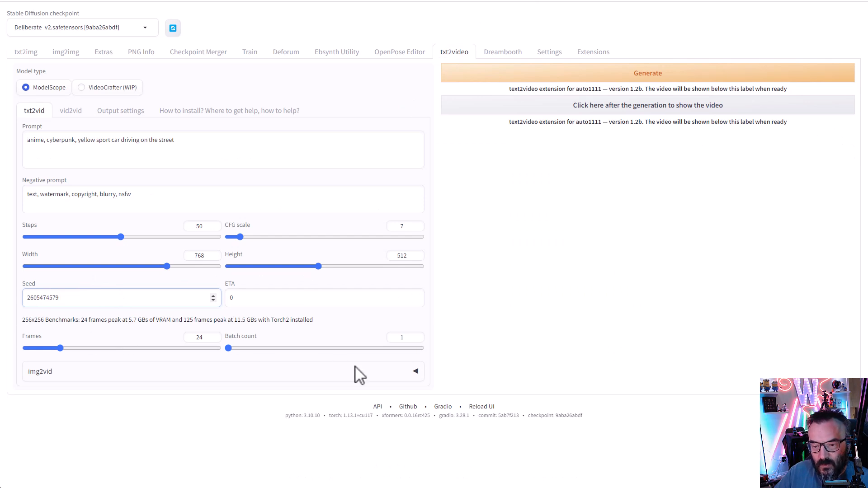
click(166, 348)
double_click(202, 337)
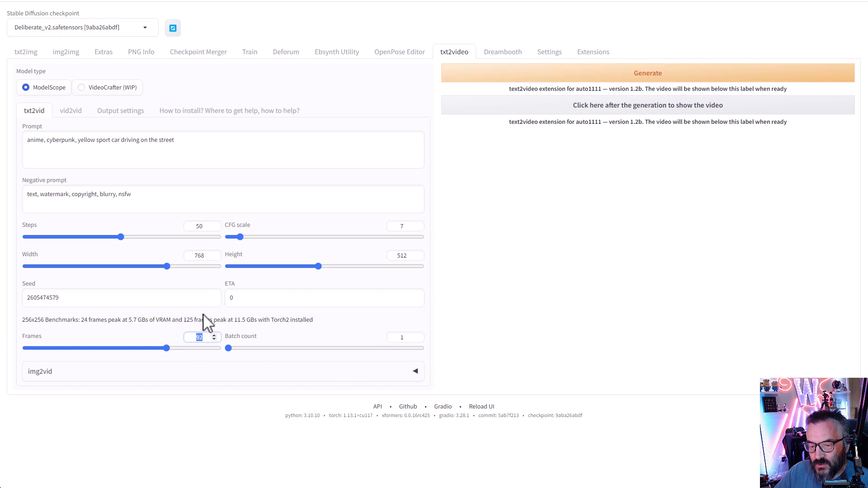
text(120)
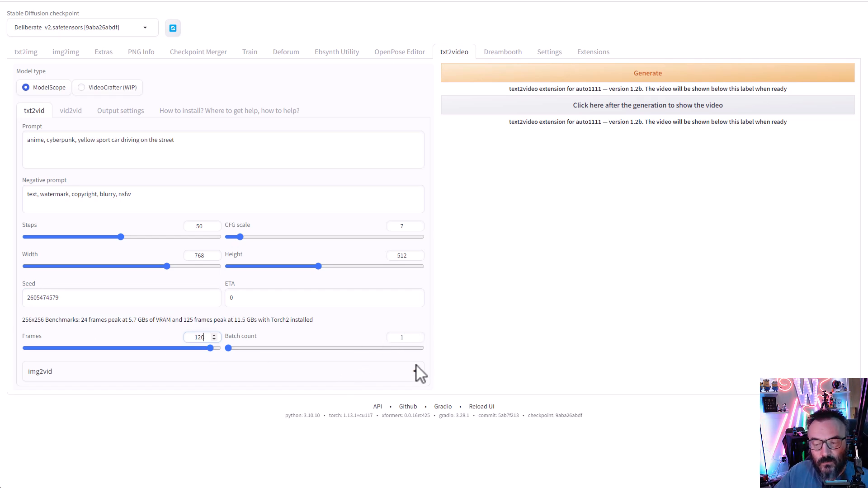
click(417, 376)
scroll(452, 311, down, 3)
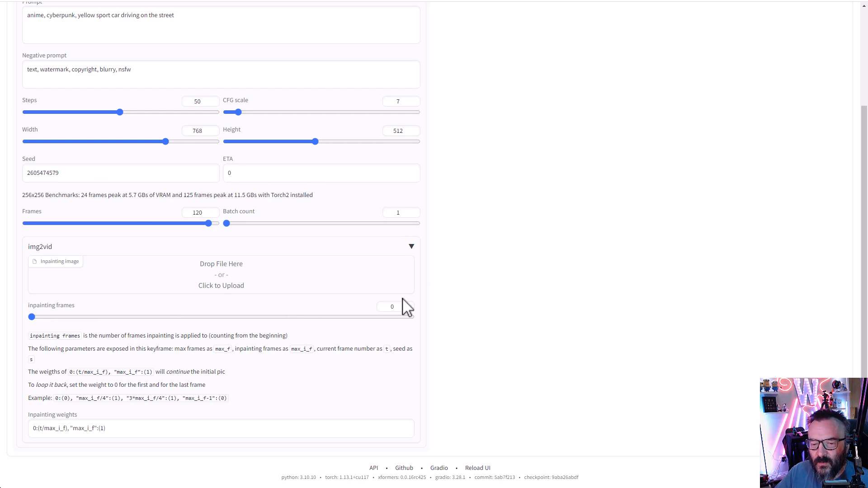
scroll(443, 309, up, 3)
click(69, 113)
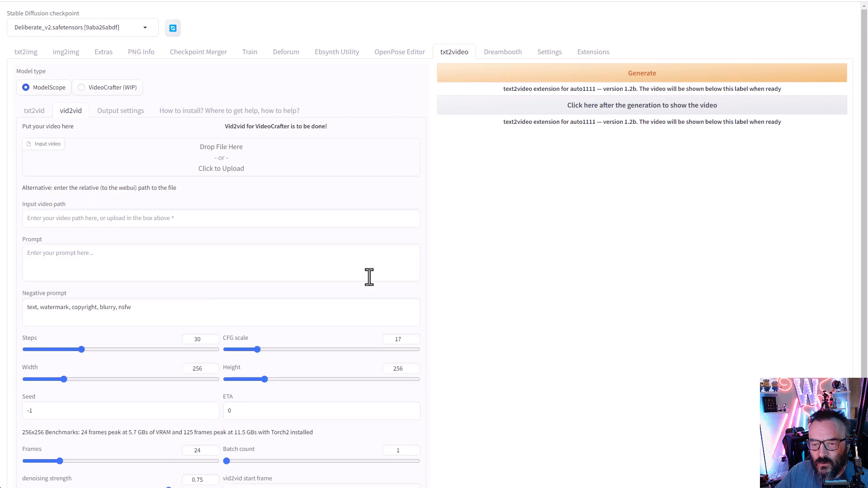
- Change the Output settings FPS from 15 to 12 and check the ffmpeg location path
click(24, 115)
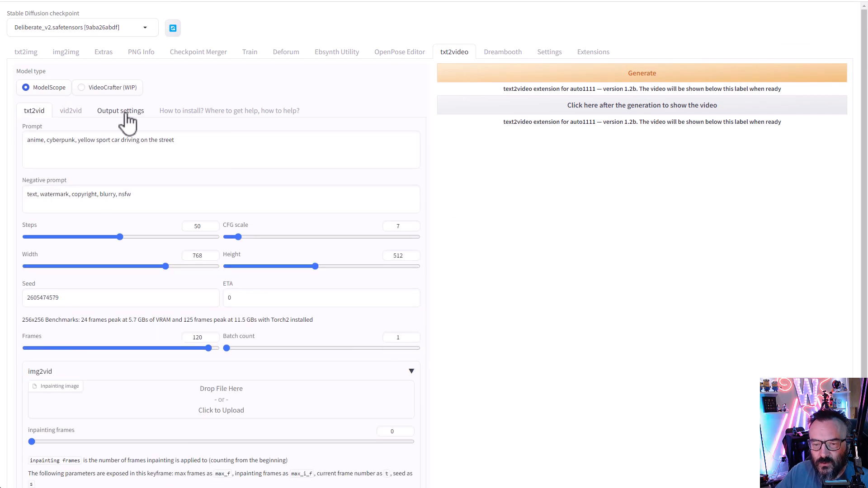
click(128, 117)
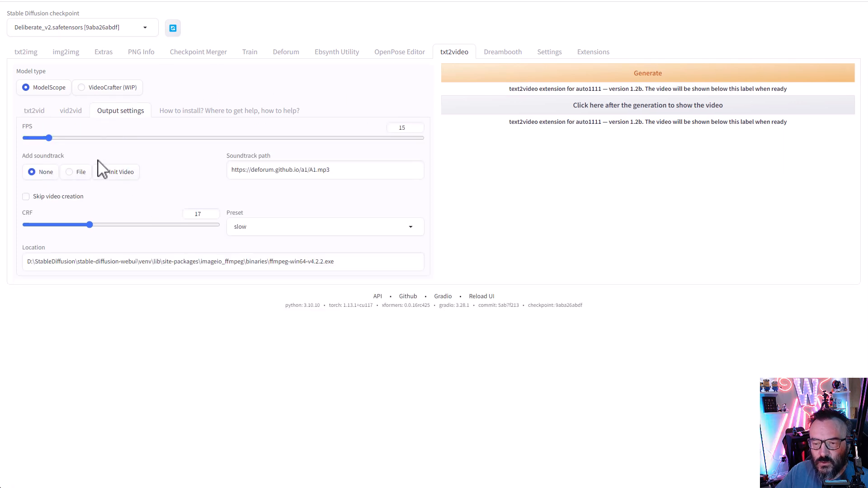
click(404, 127)
key(BackSpace)
key(BackSpace)
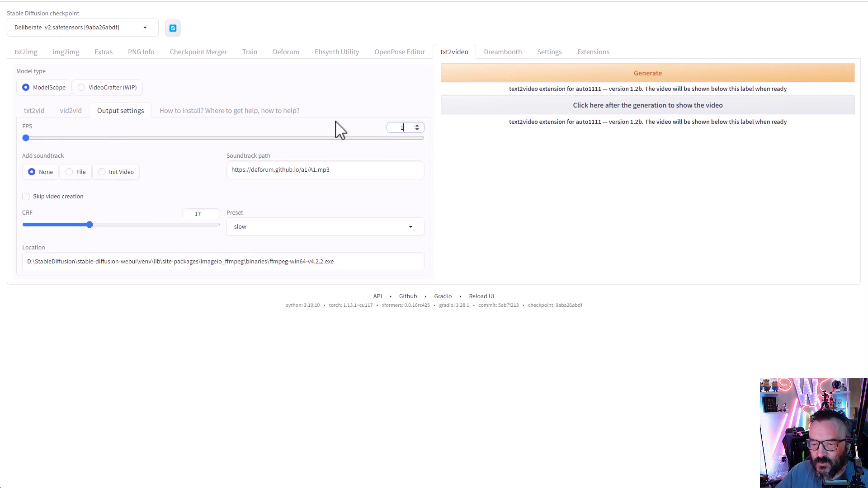
text(12)
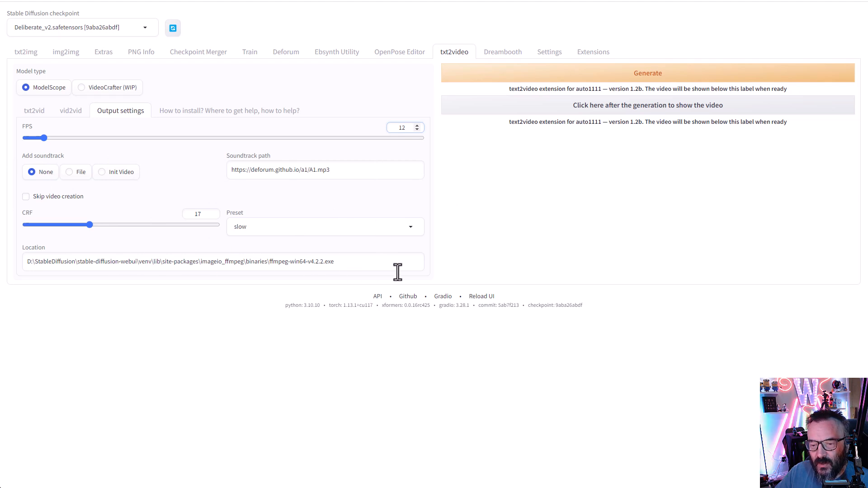
drag(366, 266, 268, 261)
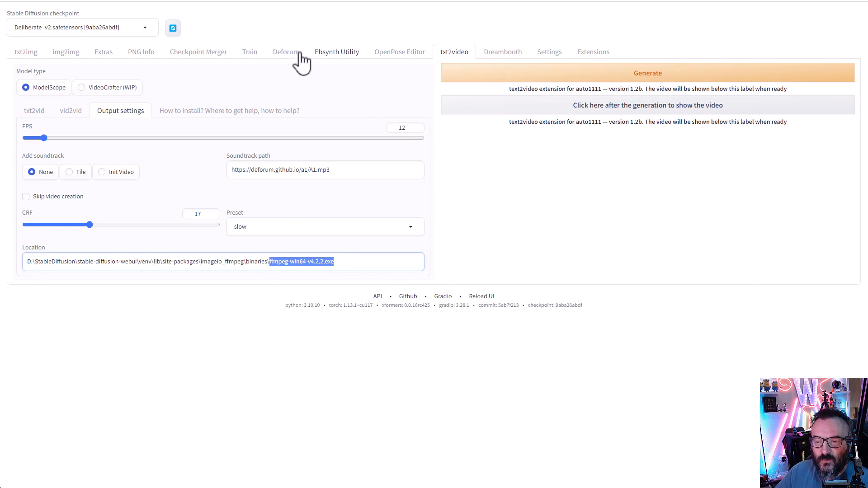
click(274, 261)
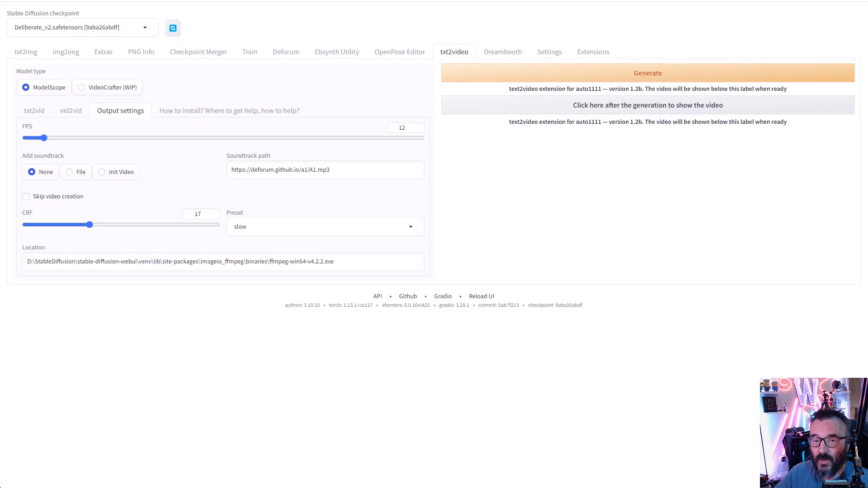
- After glancing at the help notes, generate the 120-frame yellow sports car clip at 12 FPS
click(230, 114)
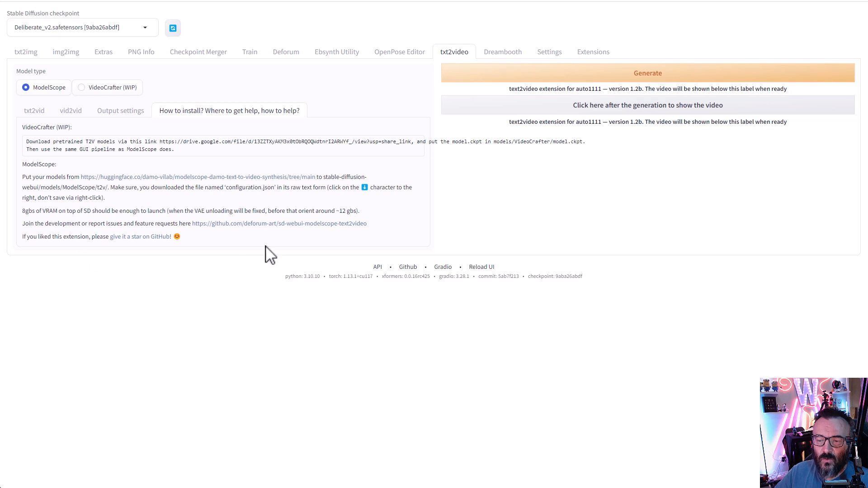
click(36, 112)
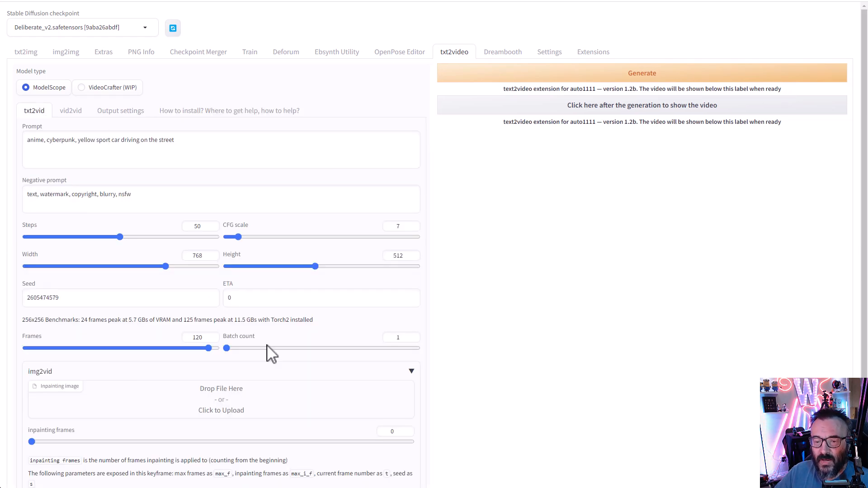
scroll(407, 288, down, 1)
scroll(407, 288, up, 1)
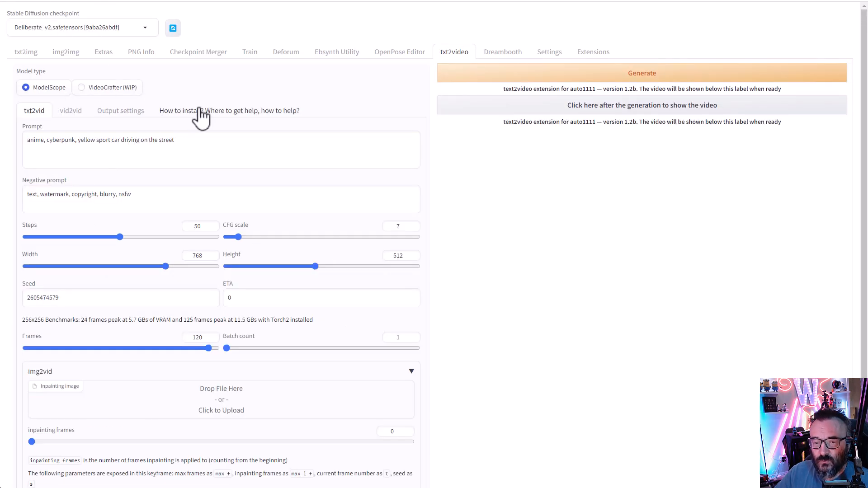
click(106, 114)
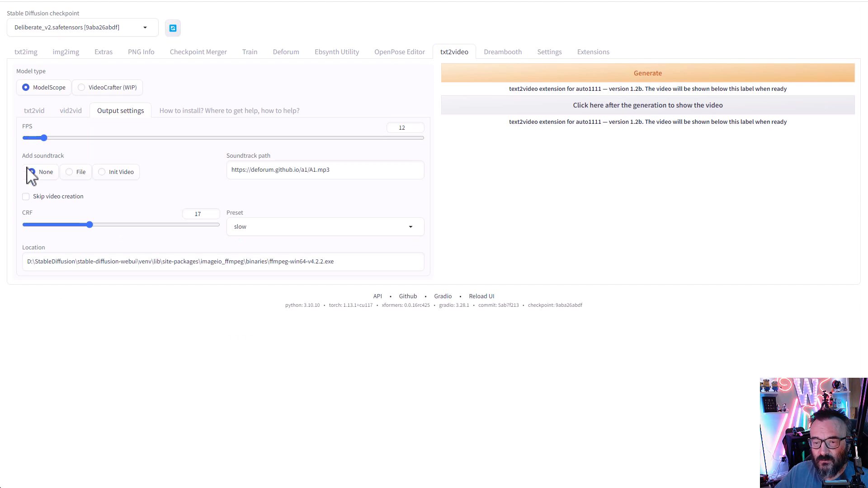
click(613, 83)
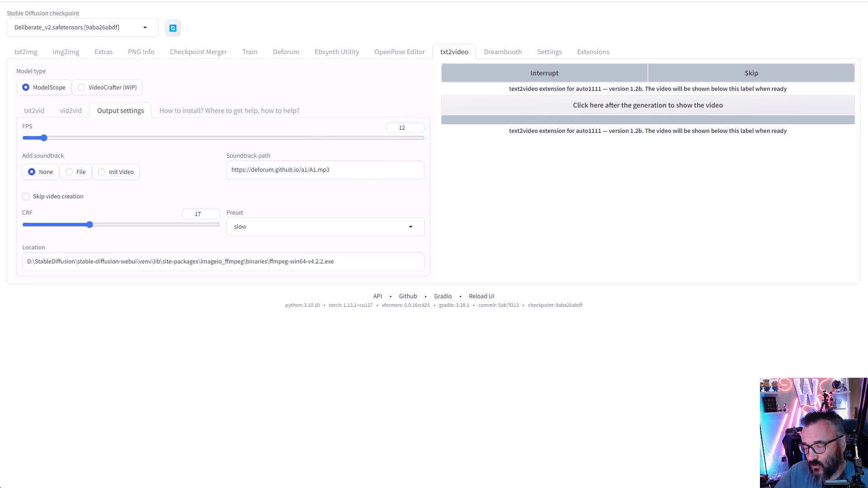
- Bring up the console and read the CUDA out-of-memory error (24.00 GiB capacity), then hide it
key(alt+Tab)
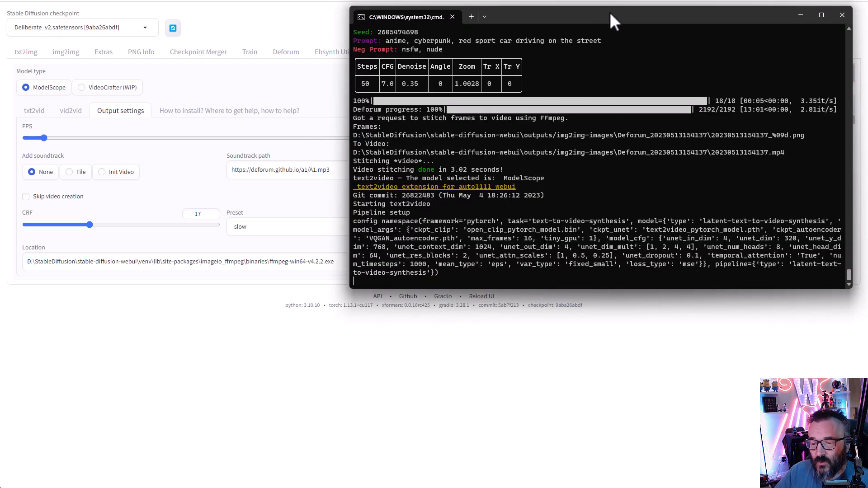
drag(715, 19, 592, 28)
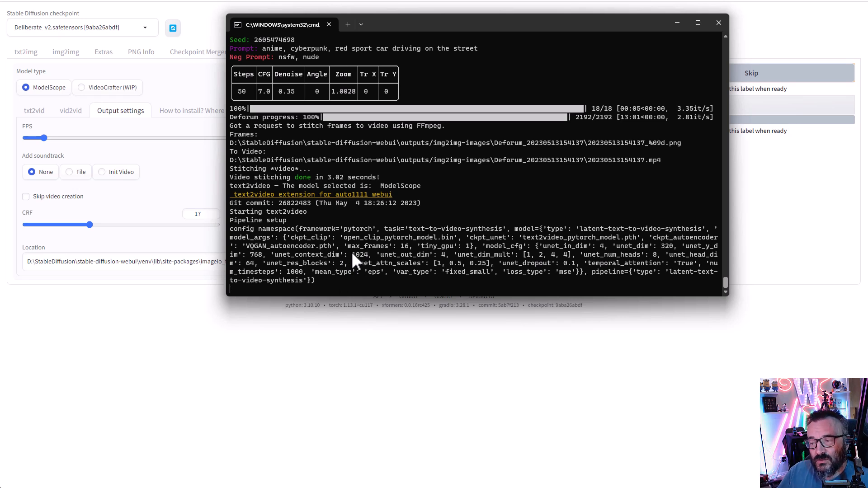
drag(507, 26, 22, 66)
click(650, 254)
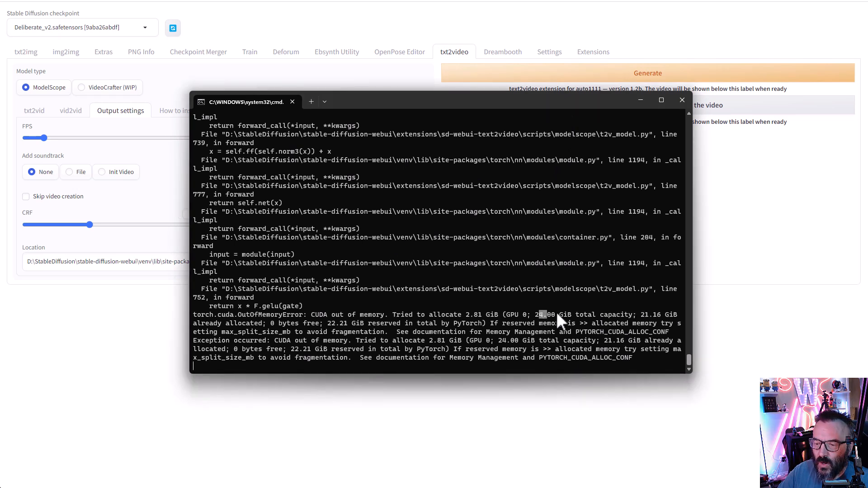
drag(546, 313, 656, 315)
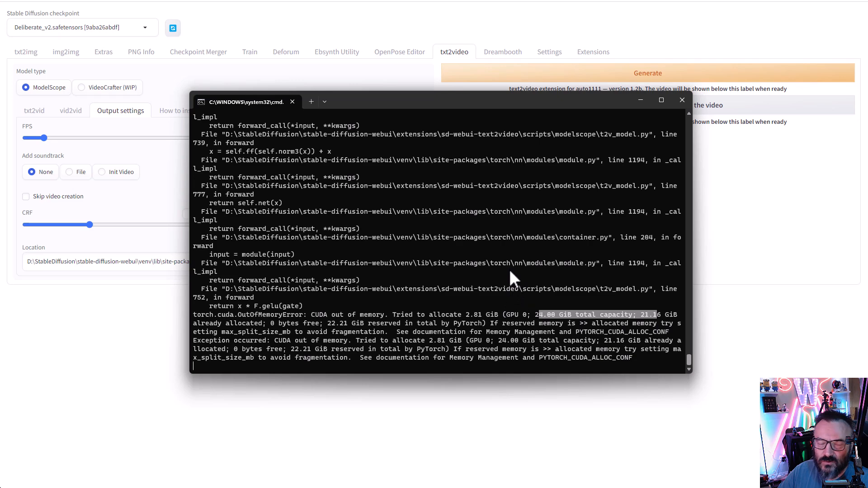
scroll(508, 268, up, 5)
scroll(508, 268, up, 6)
scroll(508, 268, up, 10)
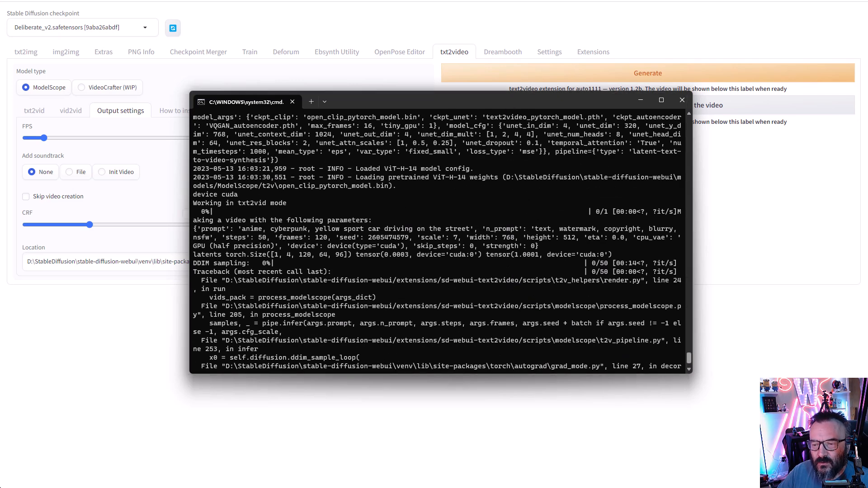
key(alt+Tab)
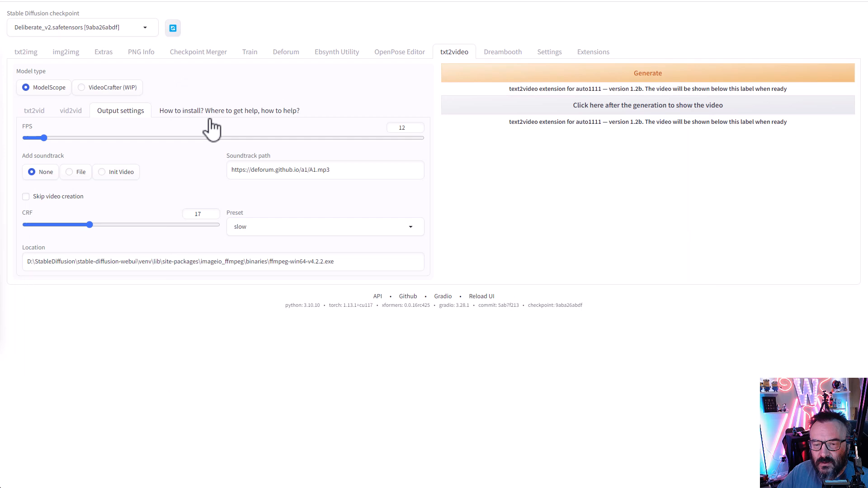
- Reduce the txt2vid Width from 768 and Height from 512 to 256 each
click(27, 114)
double_click(199, 255)
text(256)
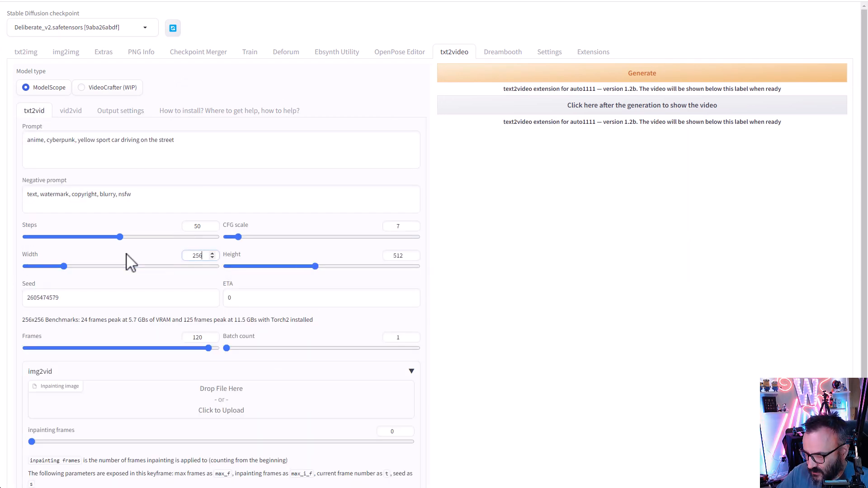
double_click(399, 255)
text(256)
- Move the console window aside and generate the clip again at 256×256
drag(0, 68, 485, 54)
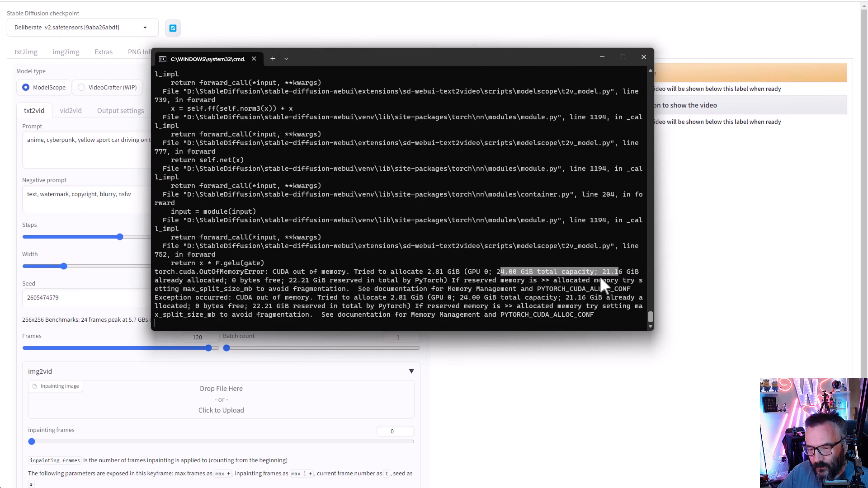
click(540, 291)
drag(546, 58, 1, 31)
click(691, 77)
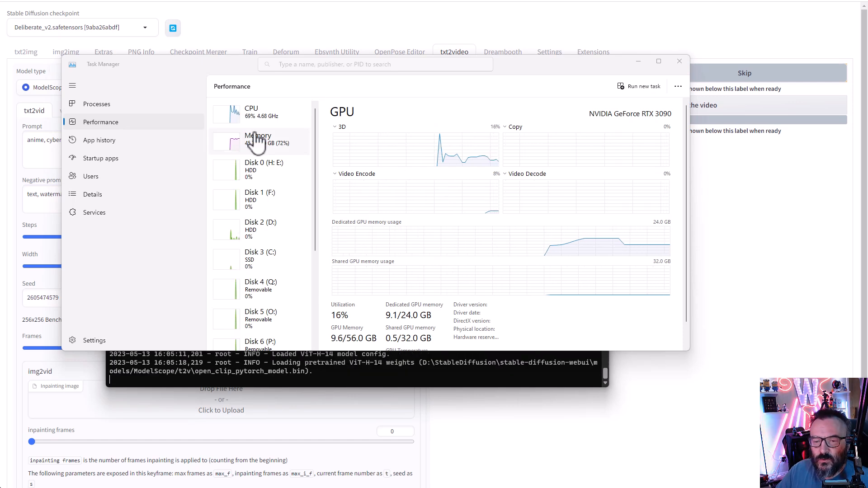
- Check GPU 0 memory climbing to 23.6/24.0 GB in Task Manager, then bring the console log forward
scroll(285, 269, down, 4)
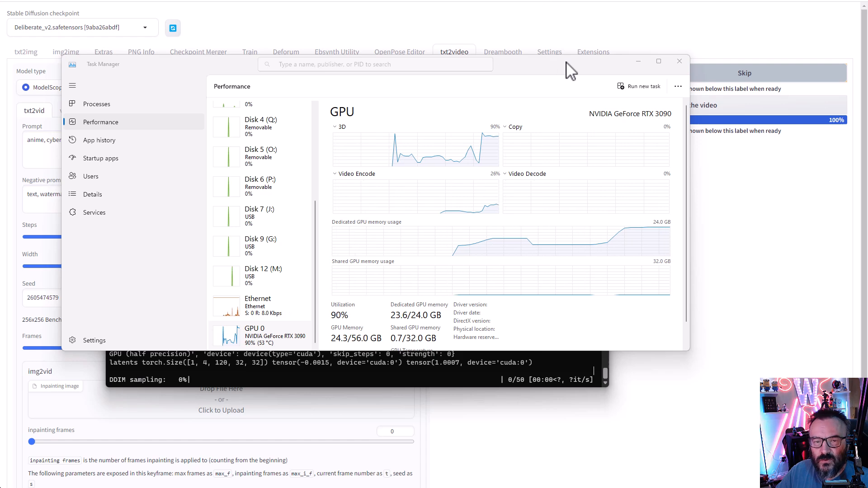
drag(581, 72, 658, 59)
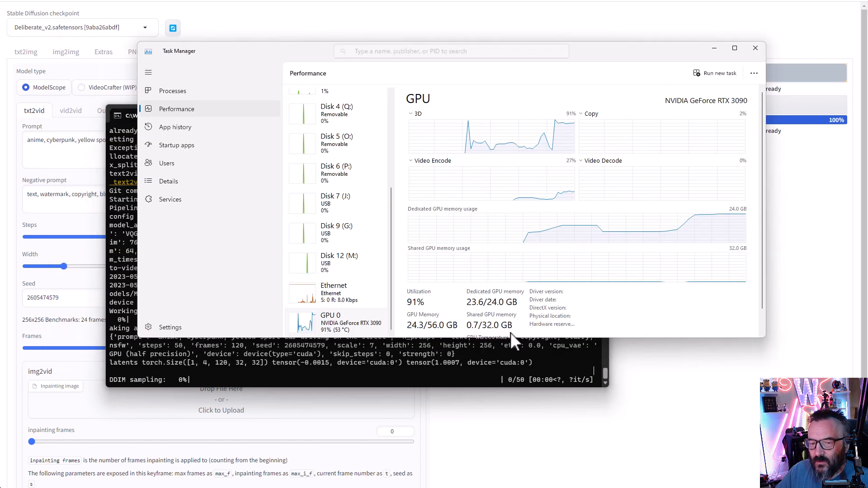
click(439, 366)
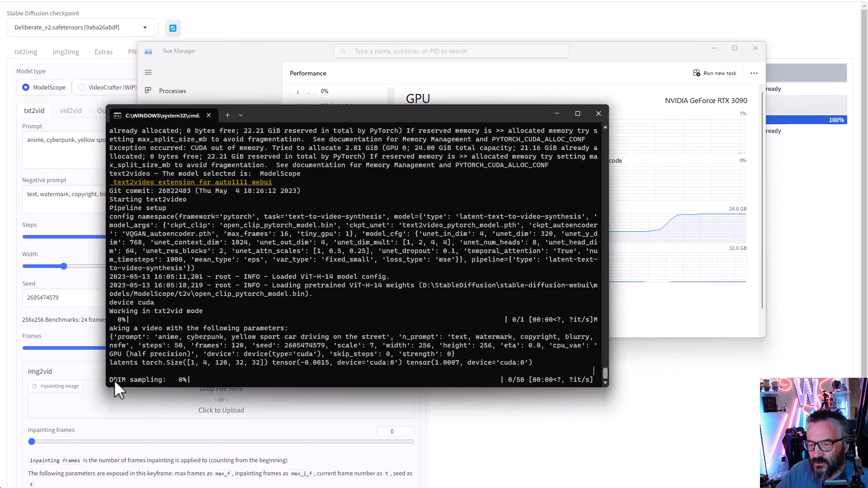